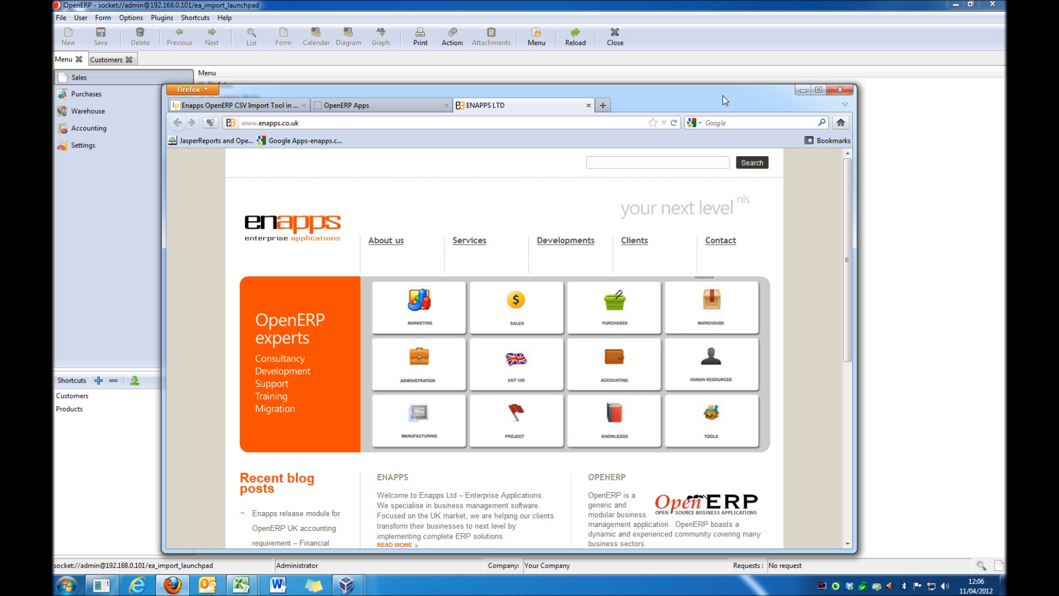
Step: Open the Settings section, and examine the ea_import listing on OpenERP Apps and the CSV Import Tool project on Launchpad in Firefox
left_click(804, 92)
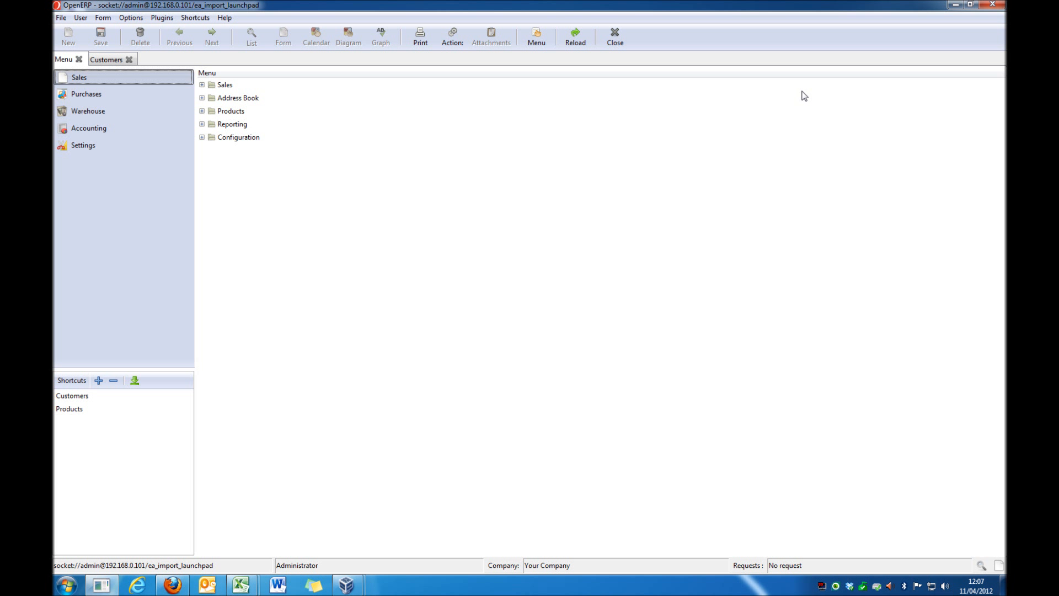
left_click(123, 152)
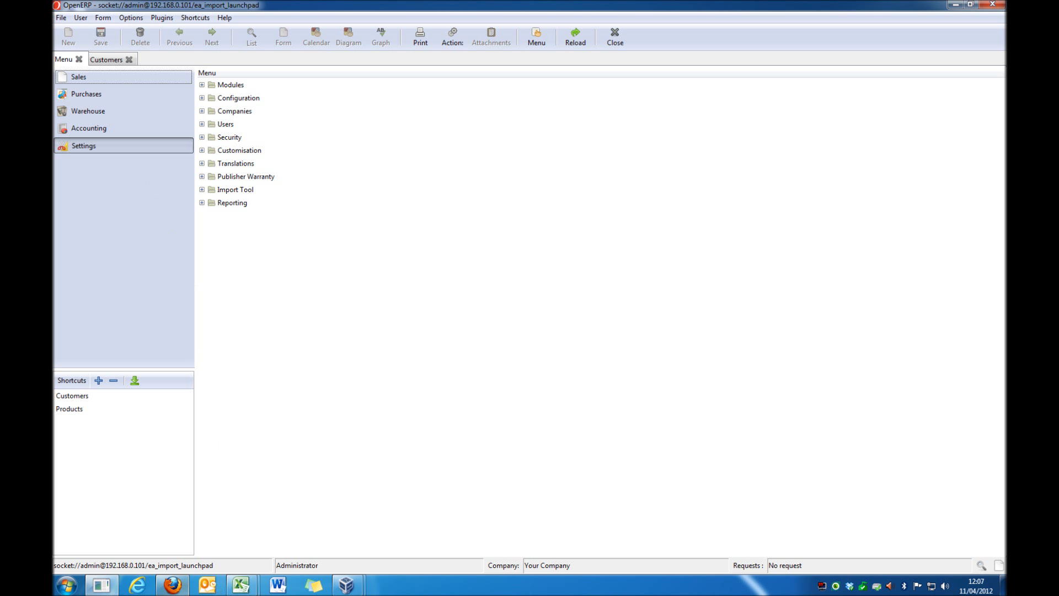
left_click(172, 586)
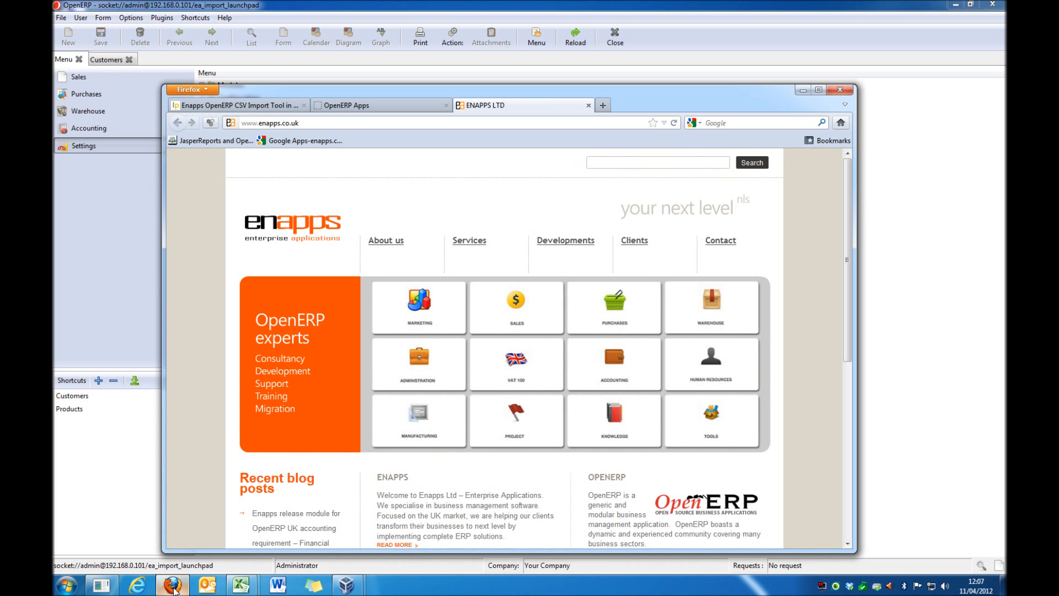
left_click(357, 109)
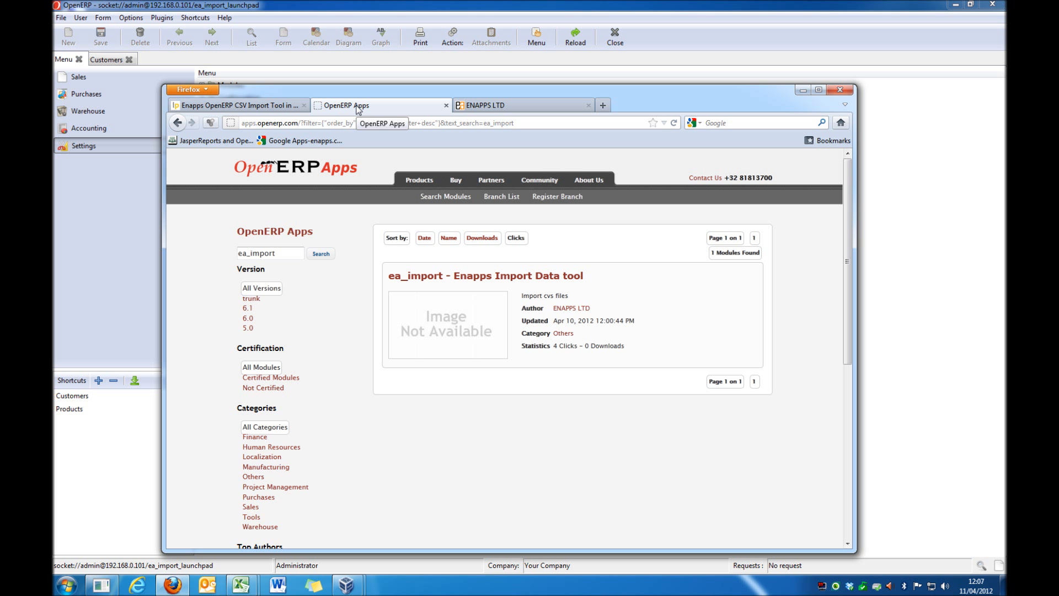
left_click(271, 106)
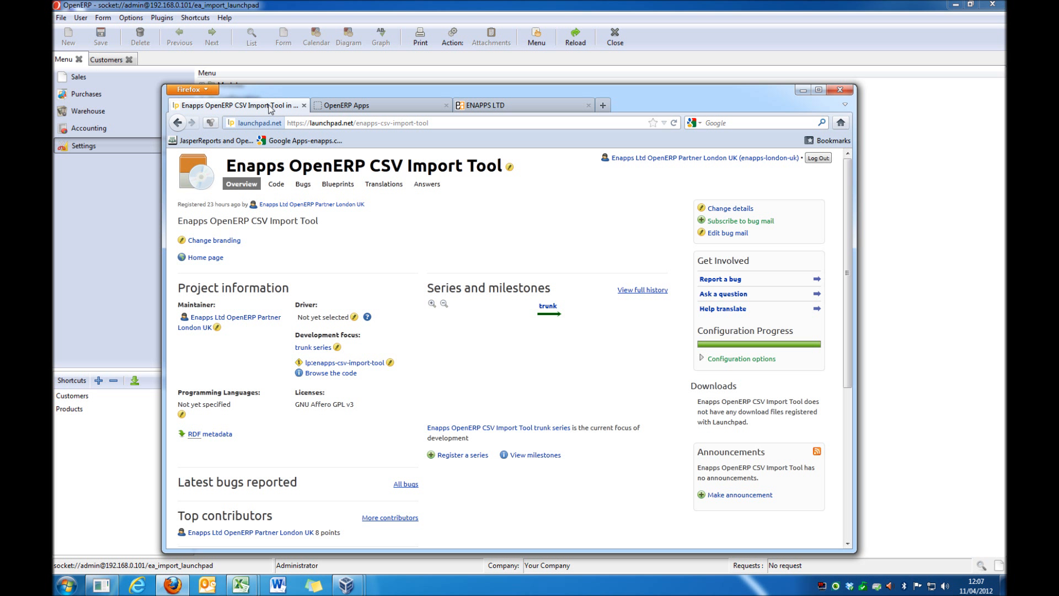
left_click(804, 90)
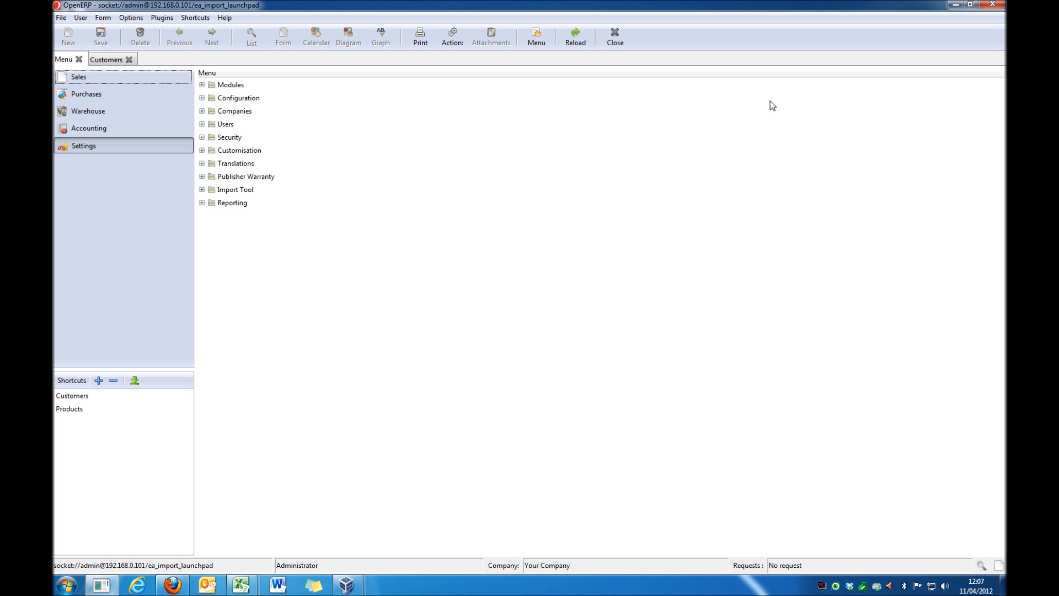
Step: Expand the Import Tool folder under Settings and locate its Templates and Import Chains entries
left_click(110, 149)
double_click(229, 191)
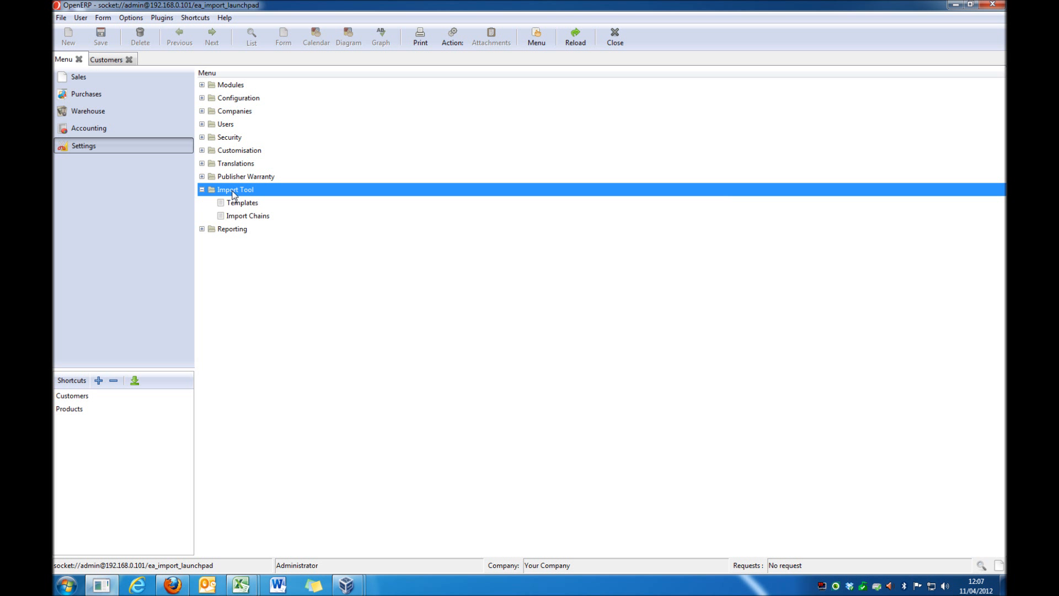
left_click(244, 203)
left_click(246, 216)
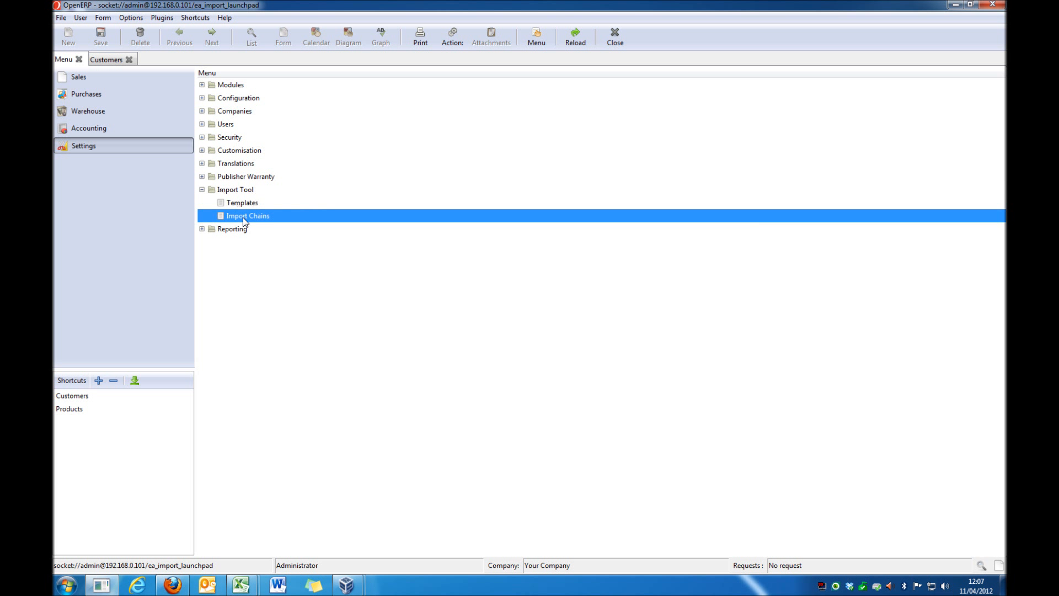
left_click(243, 208)
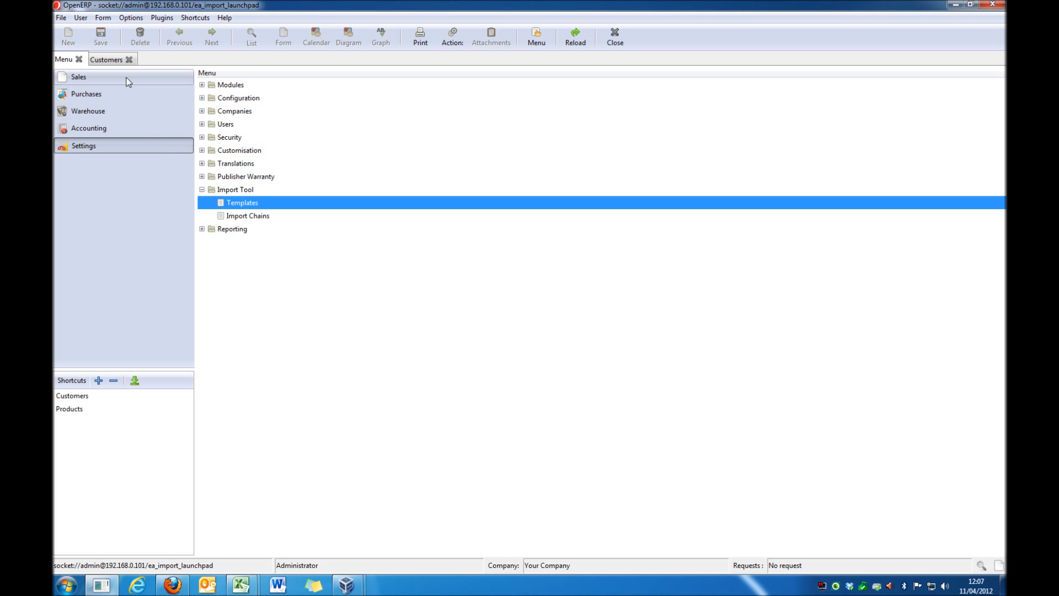
Step: Check the Customers list for existing records and reload it
left_click(111, 61)
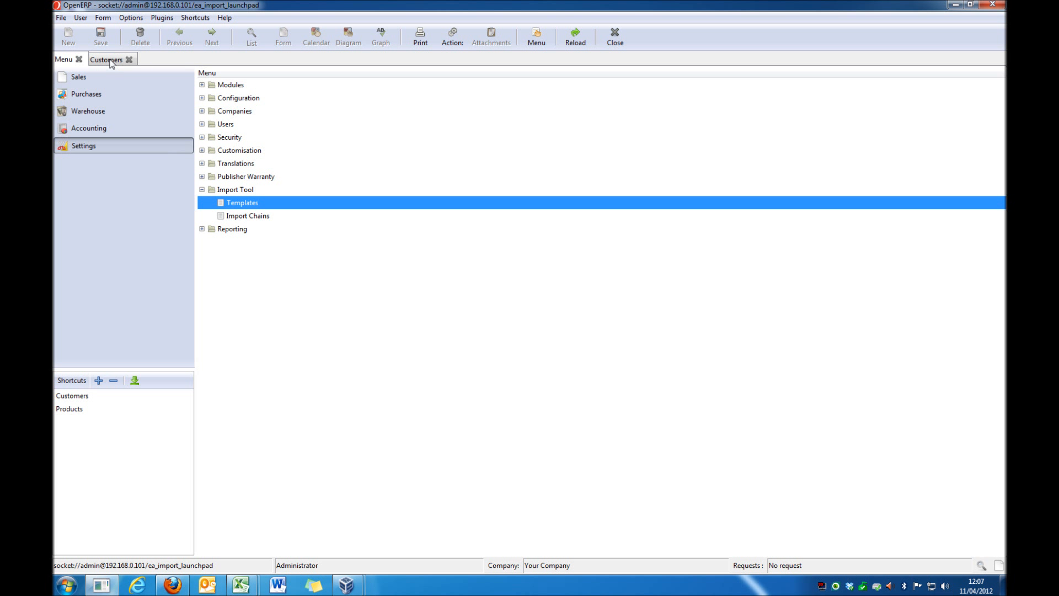
left_click(576, 45)
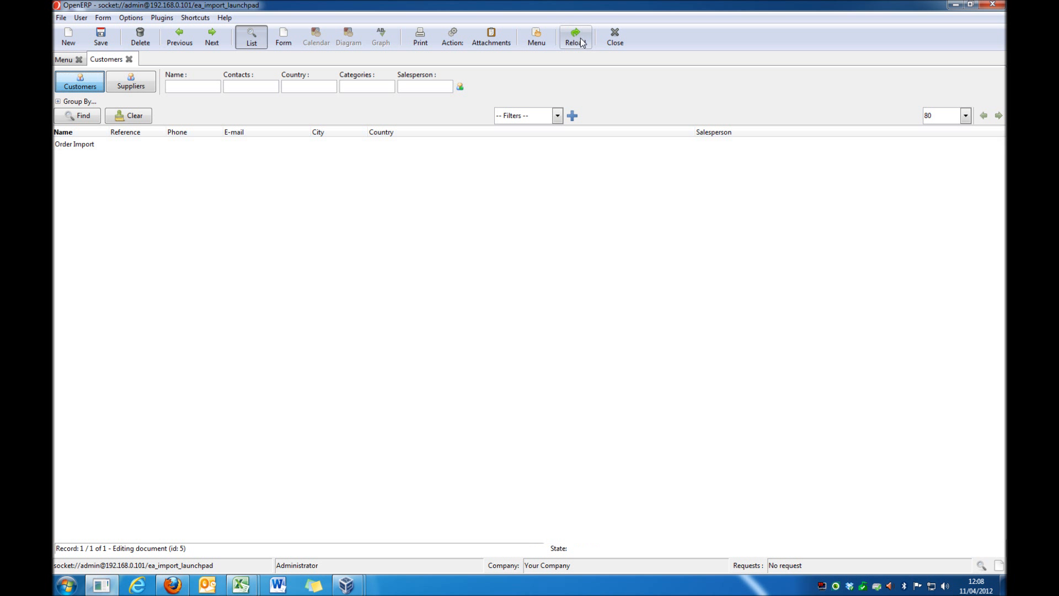
left_click(100, 148)
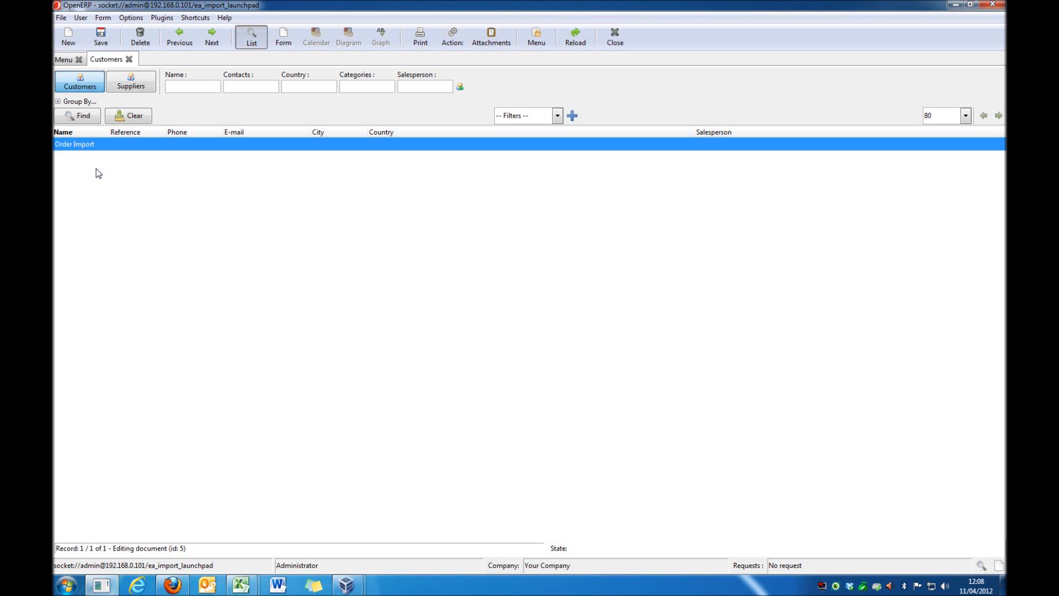
Step: Open the partner import record from Import Chains and examine its res.partner and res.partner.address chain links
left_click(64, 60)
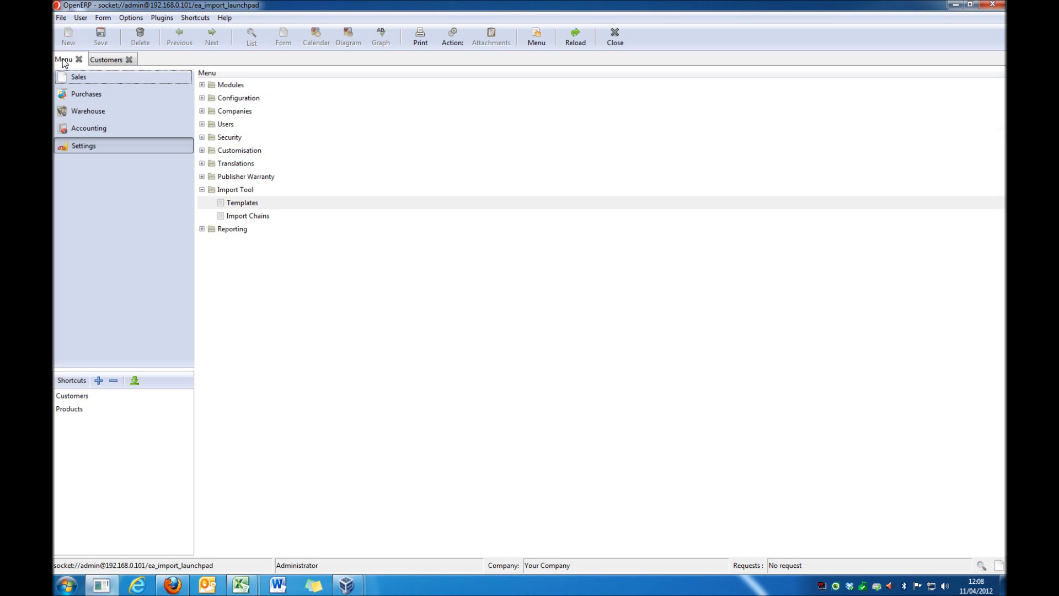
double_click(238, 216)
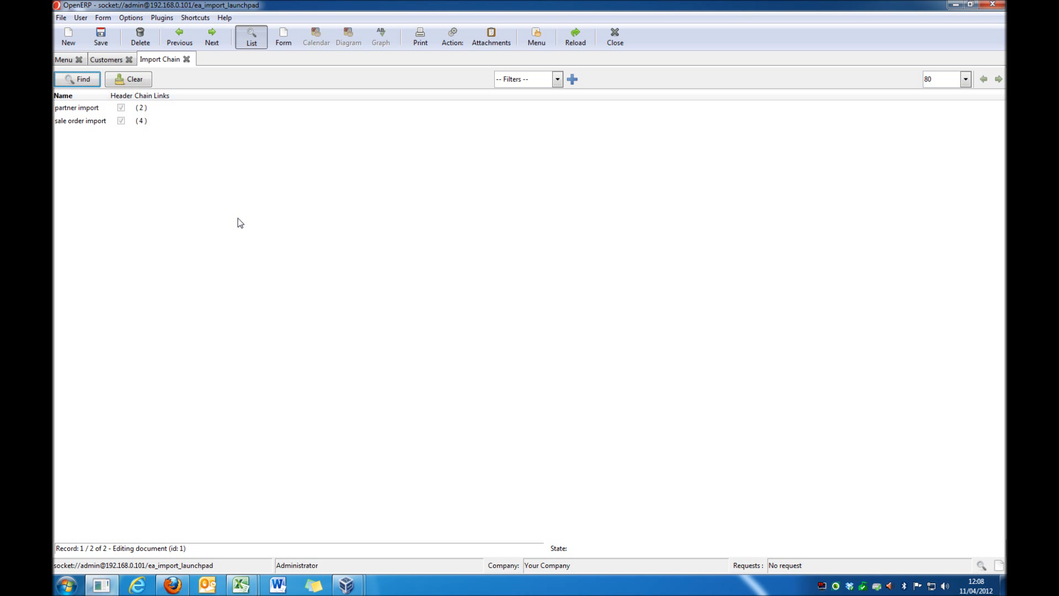
left_click(95, 112)
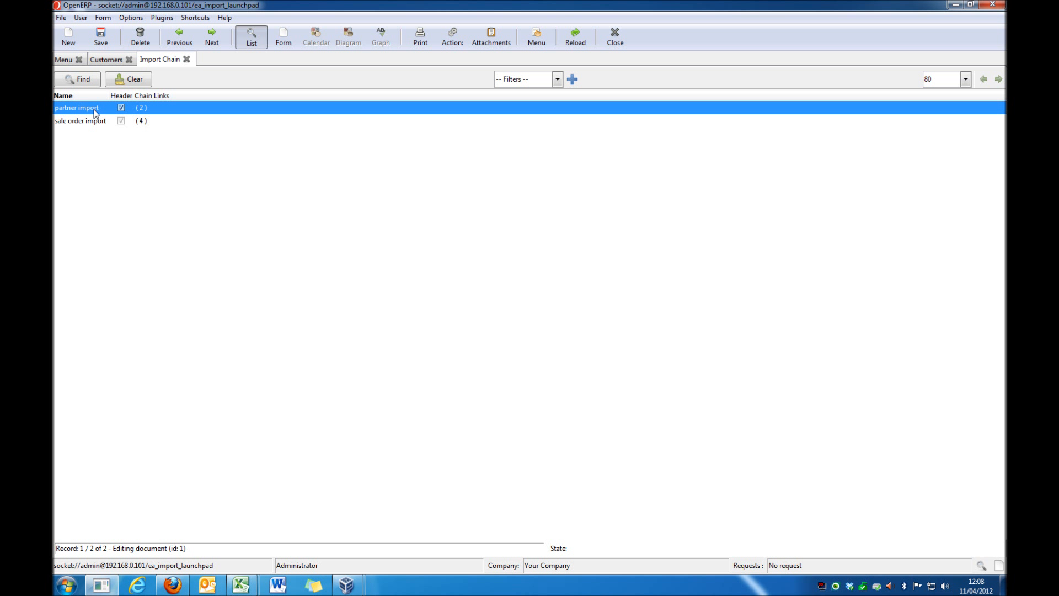
double_click(95, 108)
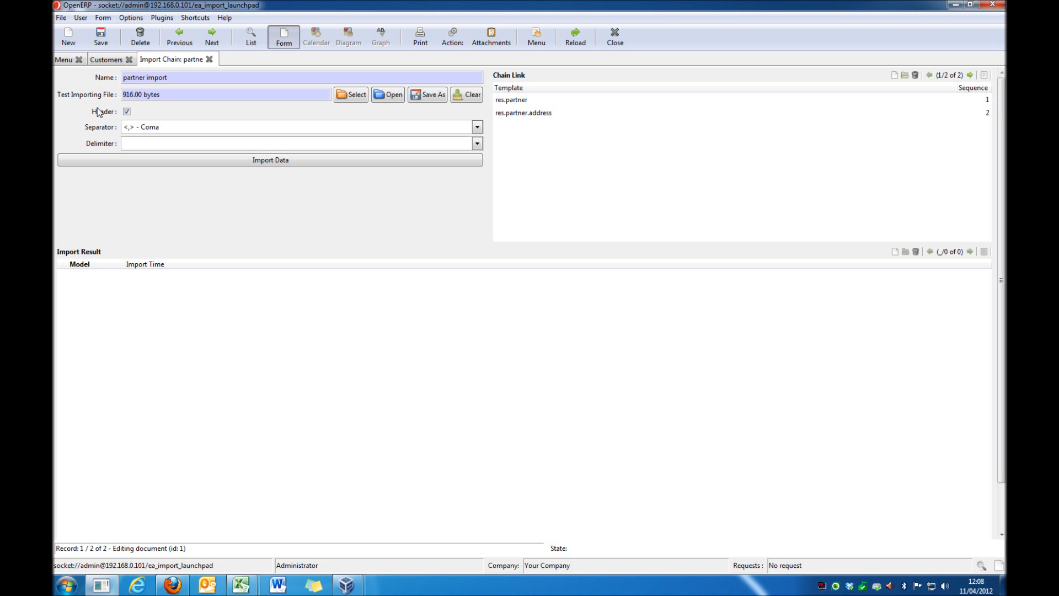
left_click(523, 105)
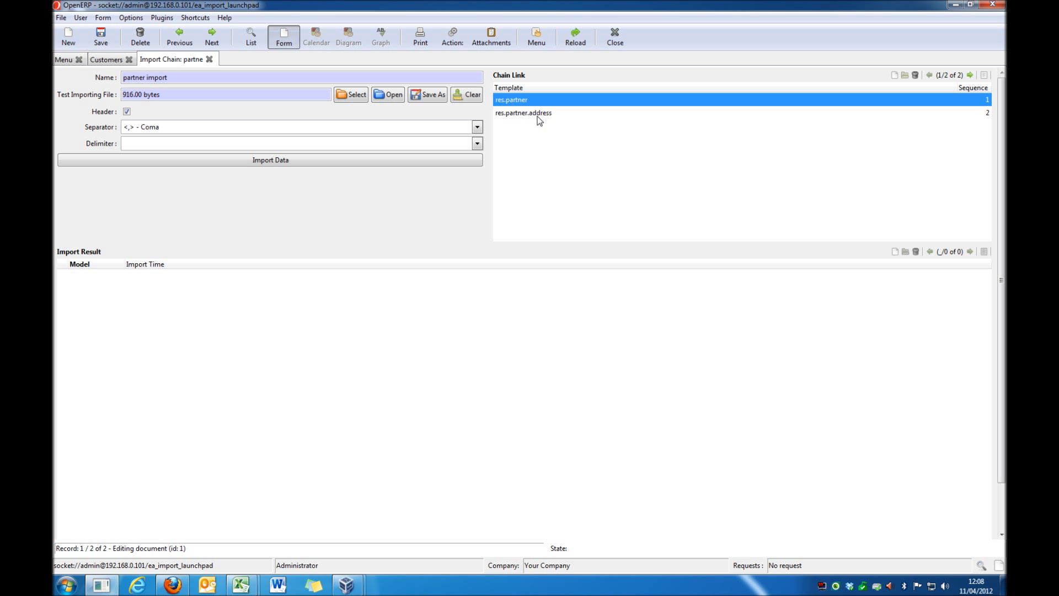
left_click(540, 113)
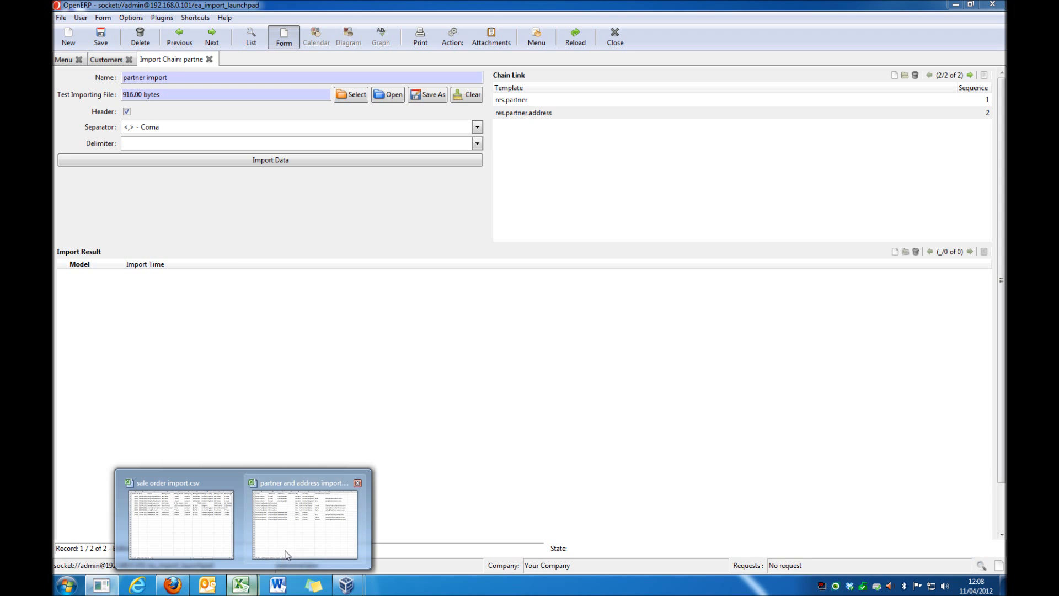
Step: Switch to partner and address import.csv in Excel, enlarge its window and widen the columns to show the data
left_click(286, 550)
left_click_drag(472, 250, 393, 224)
left_click_drag(677, 385, 783, 385)
left_click_drag(554, 331, 640, 336)
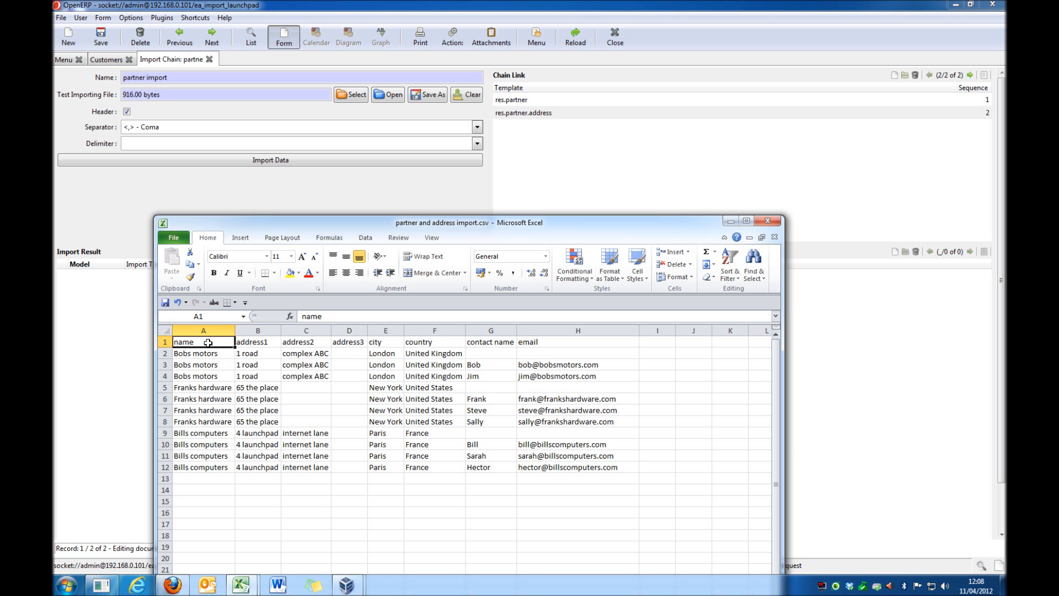
Step: Examine the column headers in row 1 of the CSV, from name through address and country to email
key("Right")
key("Right")
key("Right")
key("Right")
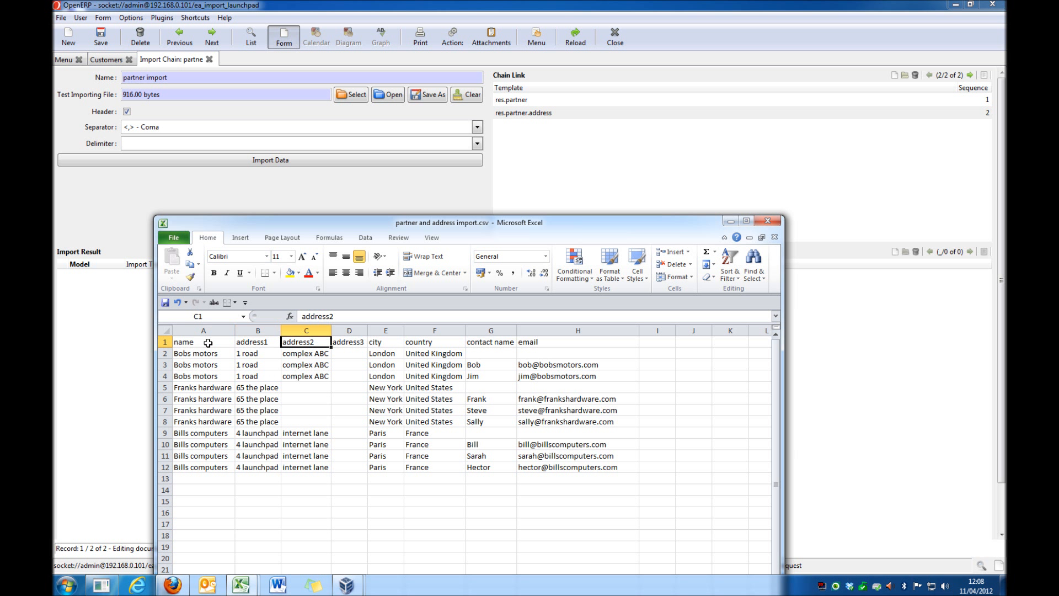
key("Right")
key("Right")
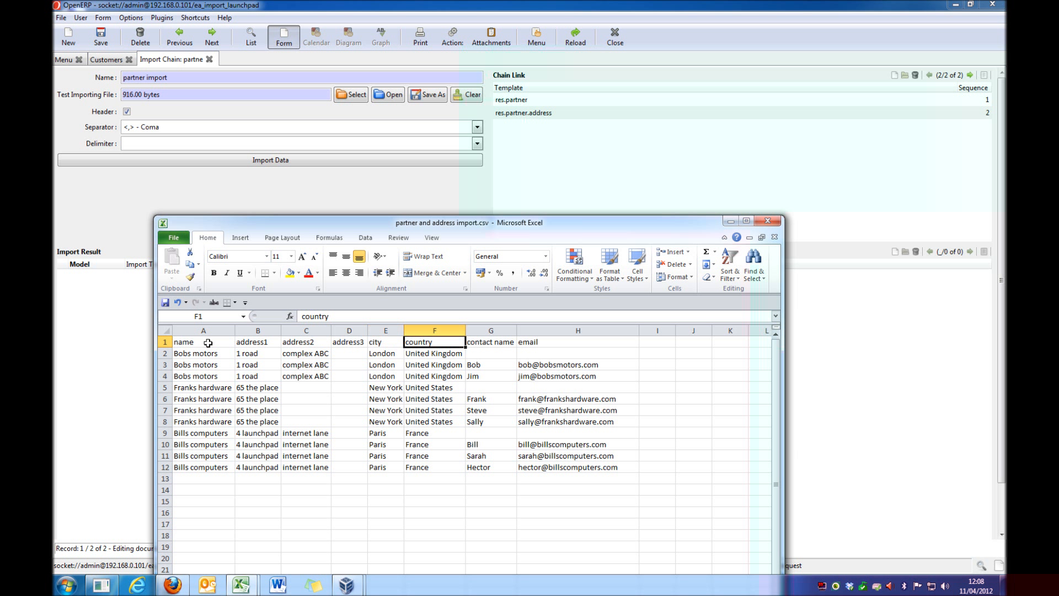
key("Right")
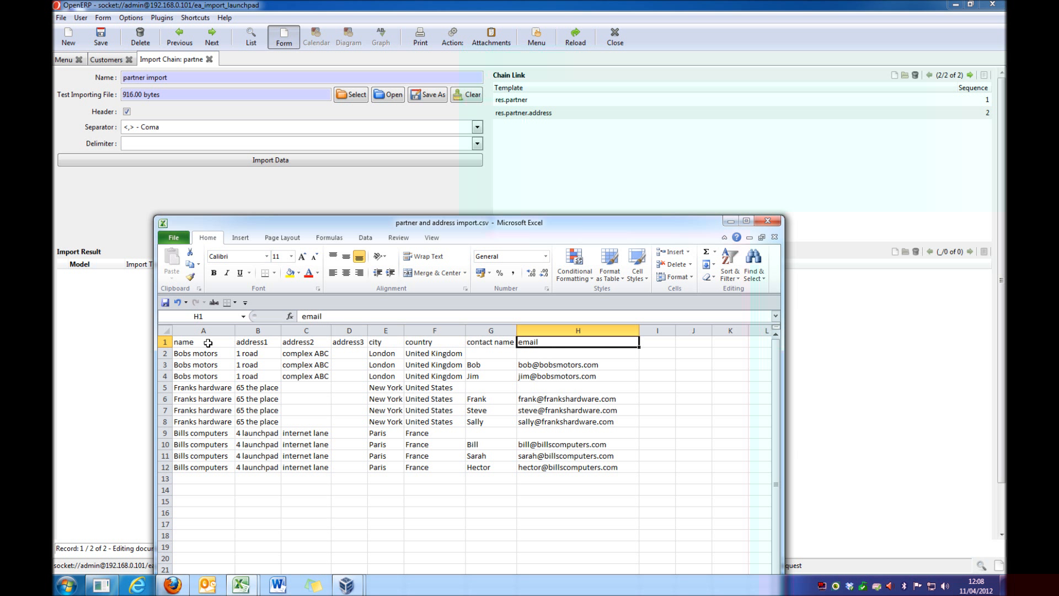
key("Left")
key("Left")
key("Left")
key("Left")
key("Left")
key("Left")
key("Left")
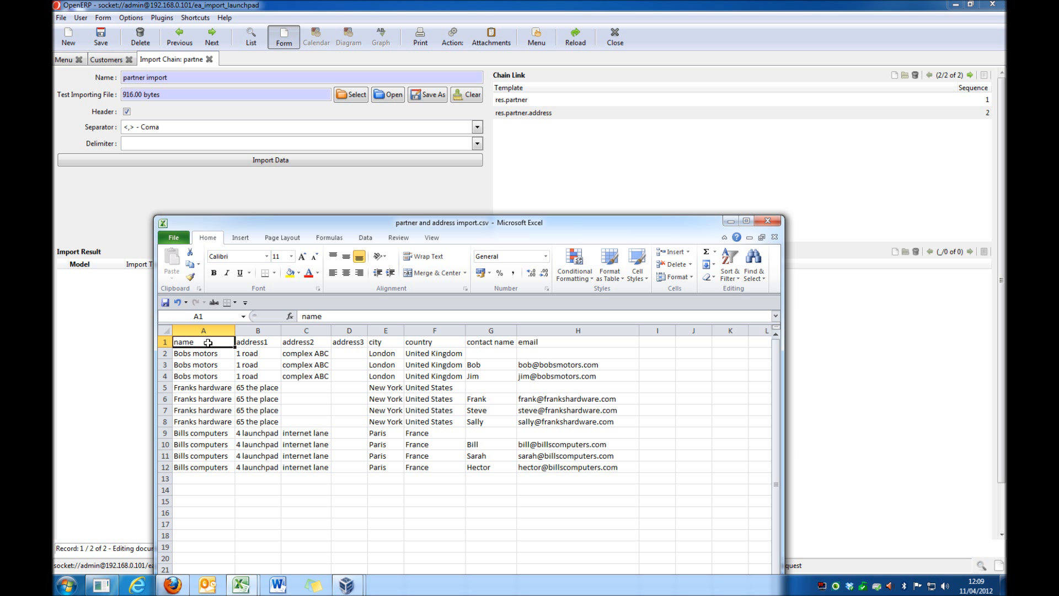
Step: Examine the repeated company rows in the name column of the CSV, and return to the import chain in OpenERP
key("Down")
key("Down")
key("Down")
key("Down")
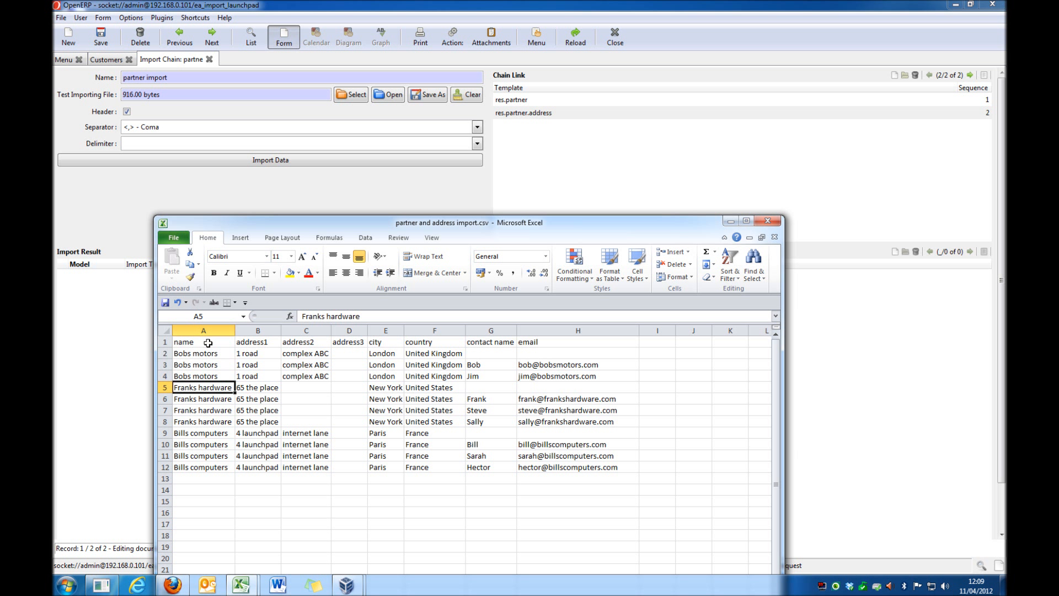
key("Down")
key("Down")
key("Down")
key("Down")
key("Down")
key("Down")
key("Down")
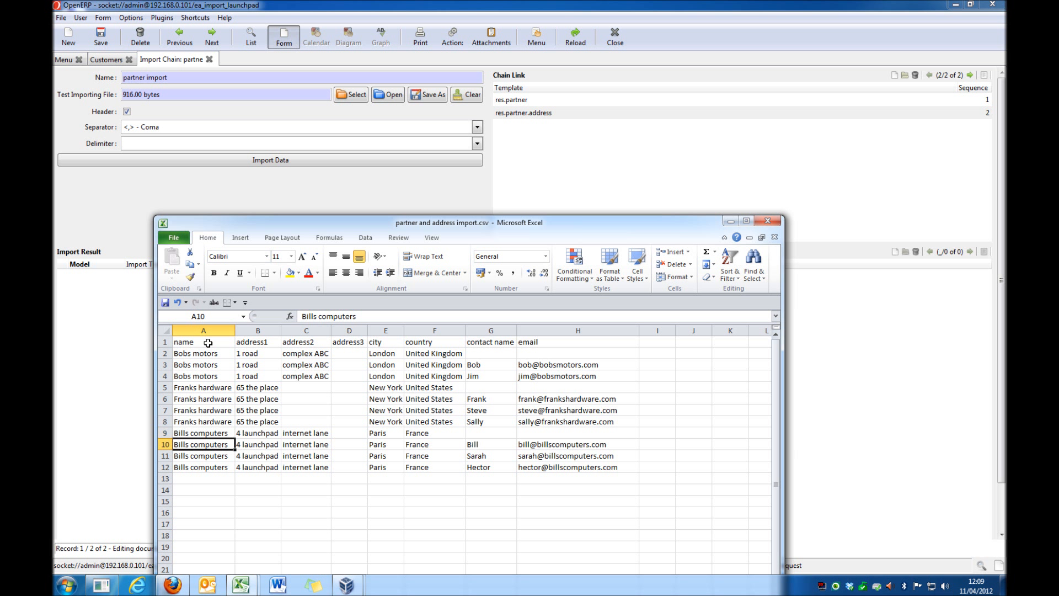
key("Up")
key("Up")
key("Up")
key("Up")
key("Up")
key("Up")
key("Up")
key("Up")
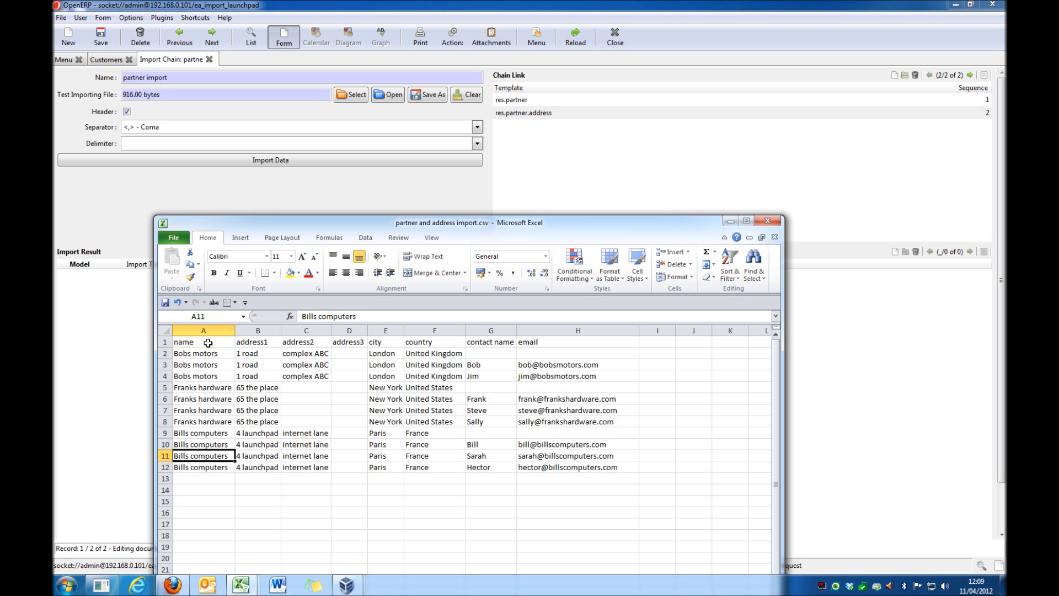
key("Up")
key("Up")
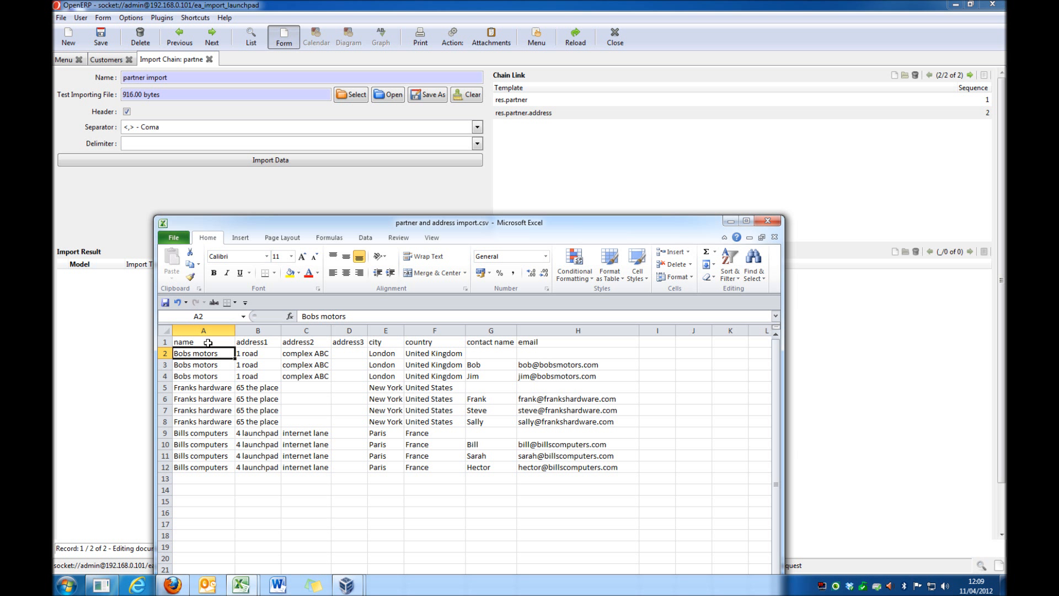
key("Right")
left_click(208, 343)
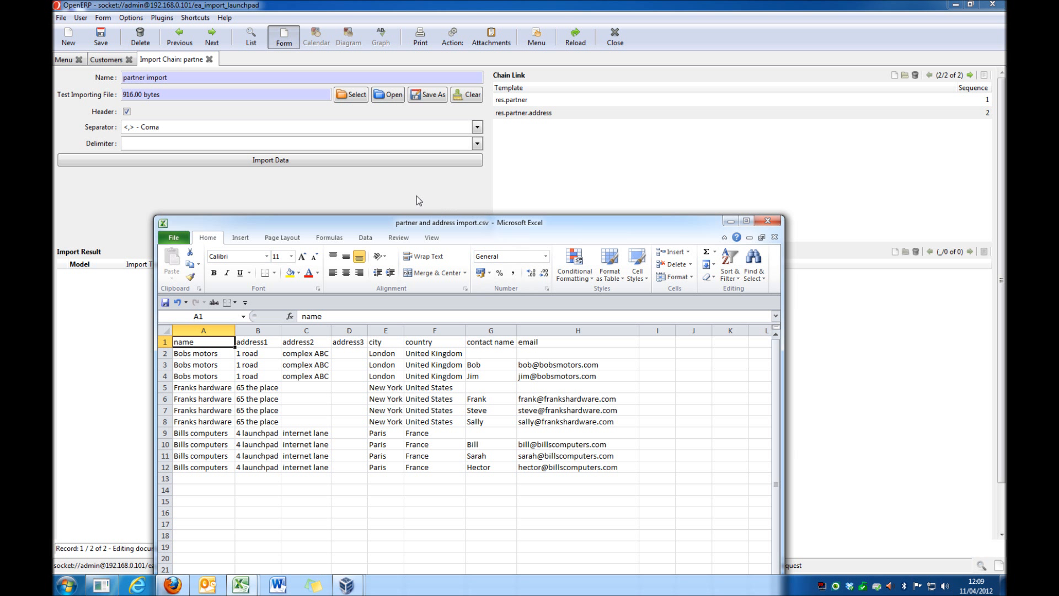
left_click(732, 220)
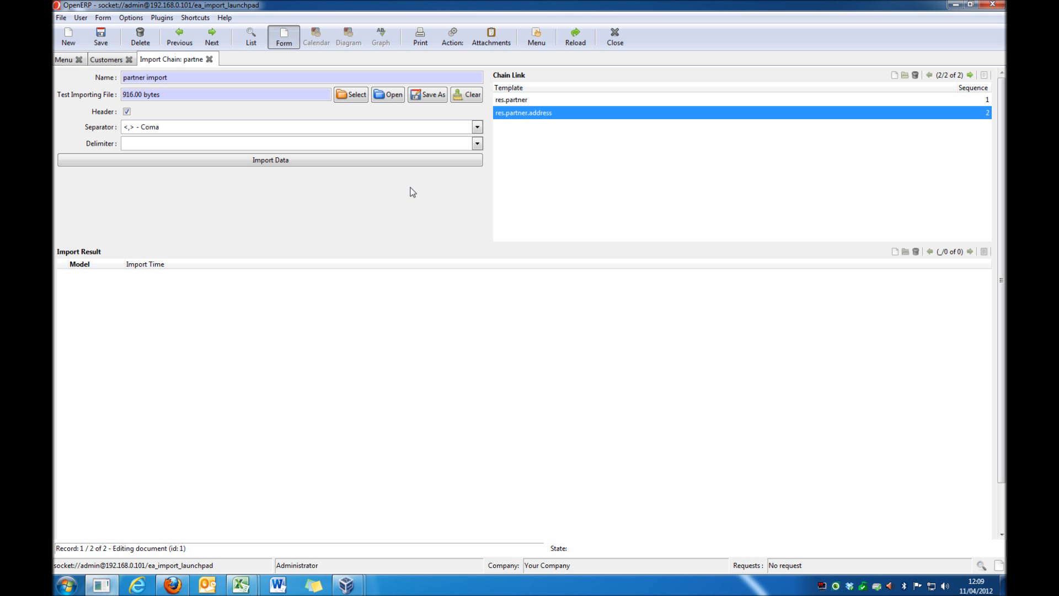
Step: Examine the partner import chain's first link, name, test importing file, and the available separator and delimiter options
left_click(530, 102)
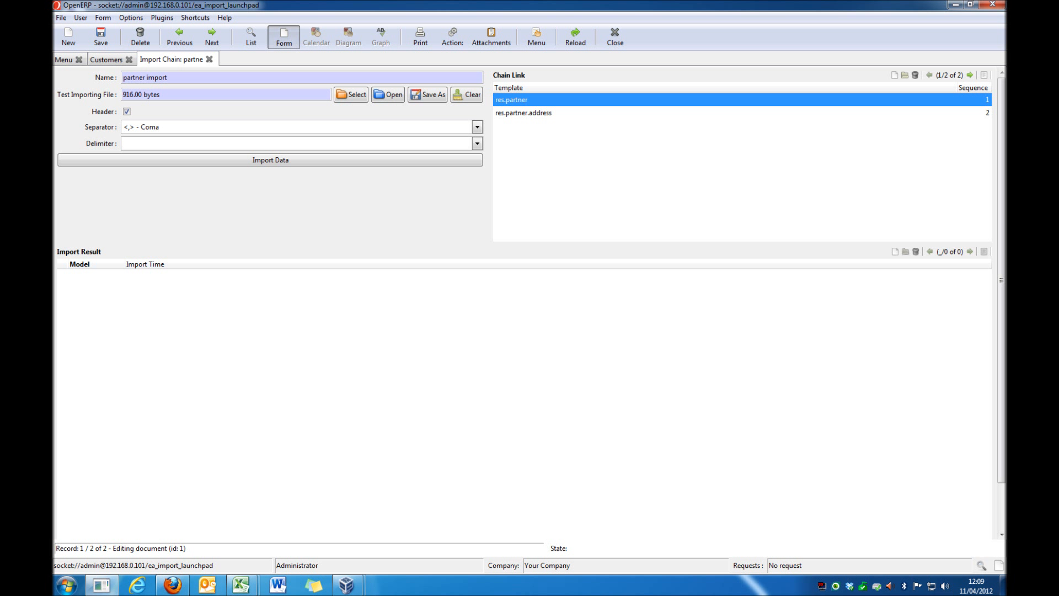
left_click(179, 78)
left_click_drag(180, 78, 122, 80)
left_click(166, 94)
left_click_drag(160, 94, 106, 100)
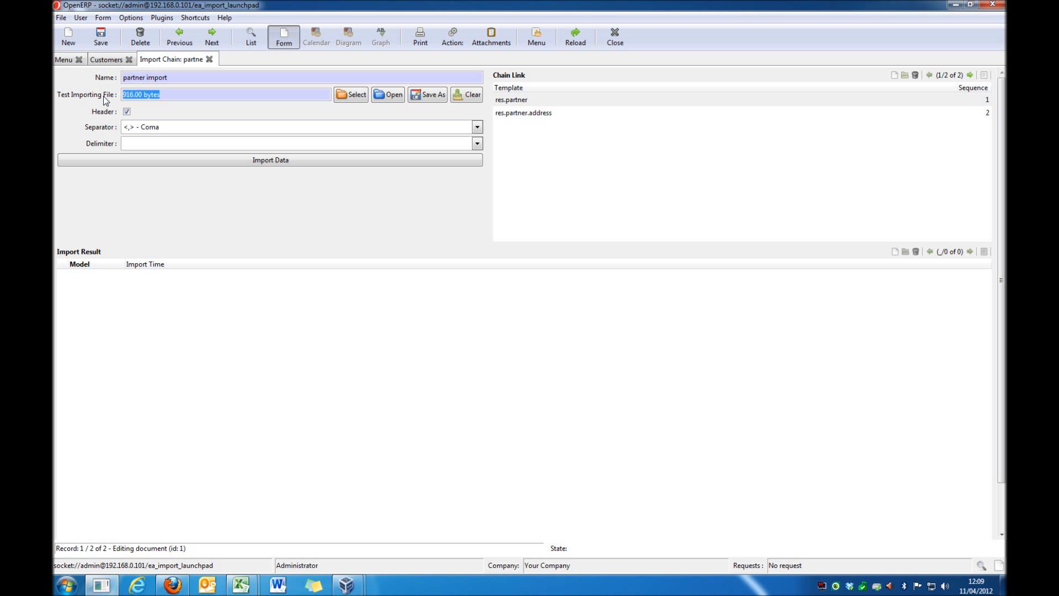
left_click(476, 127)
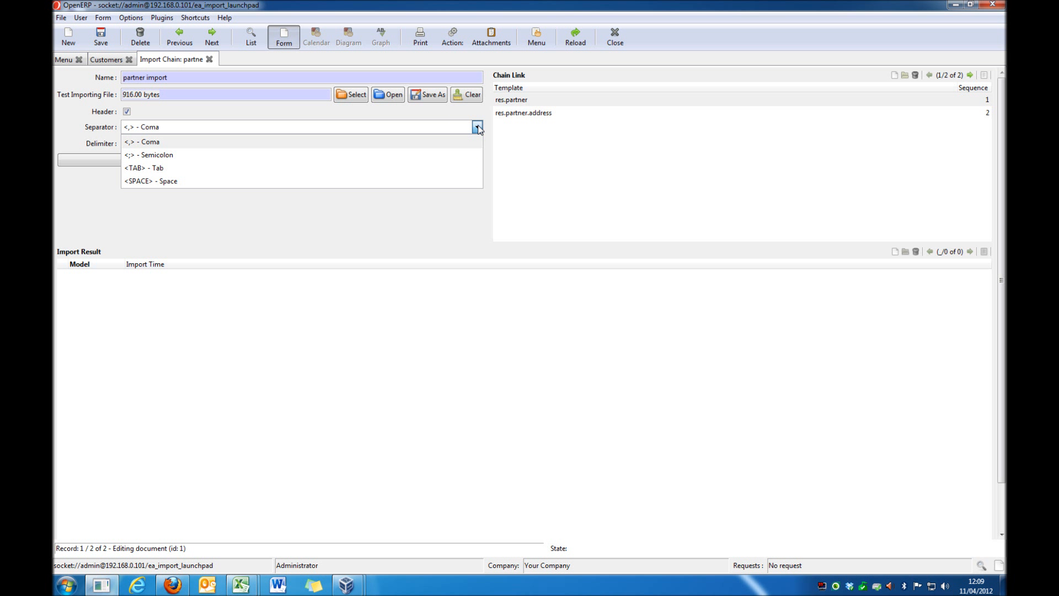
left_click(477, 127)
left_click(478, 144)
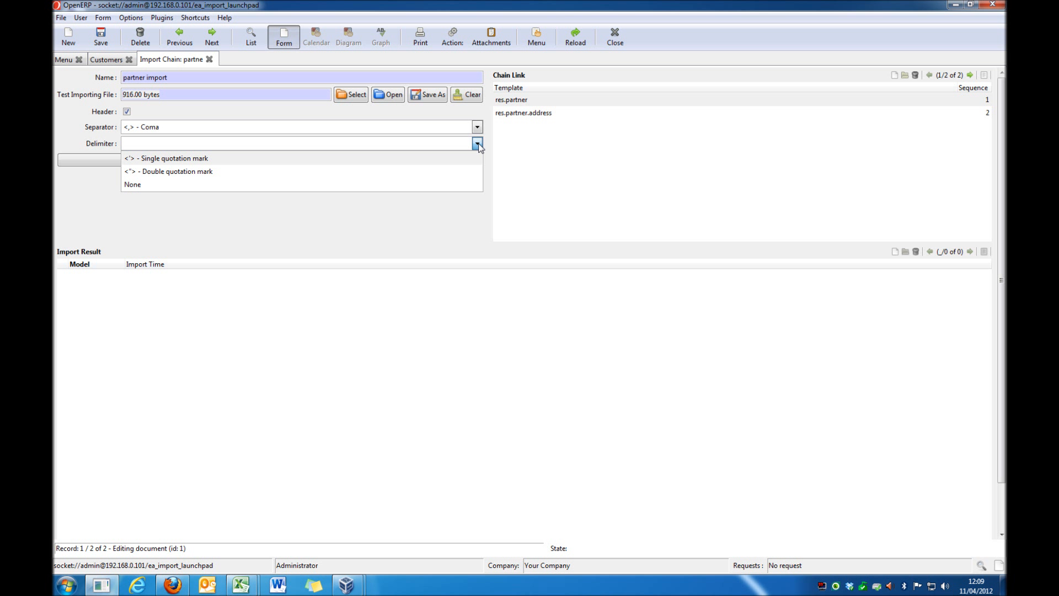
left_click(478, 145)
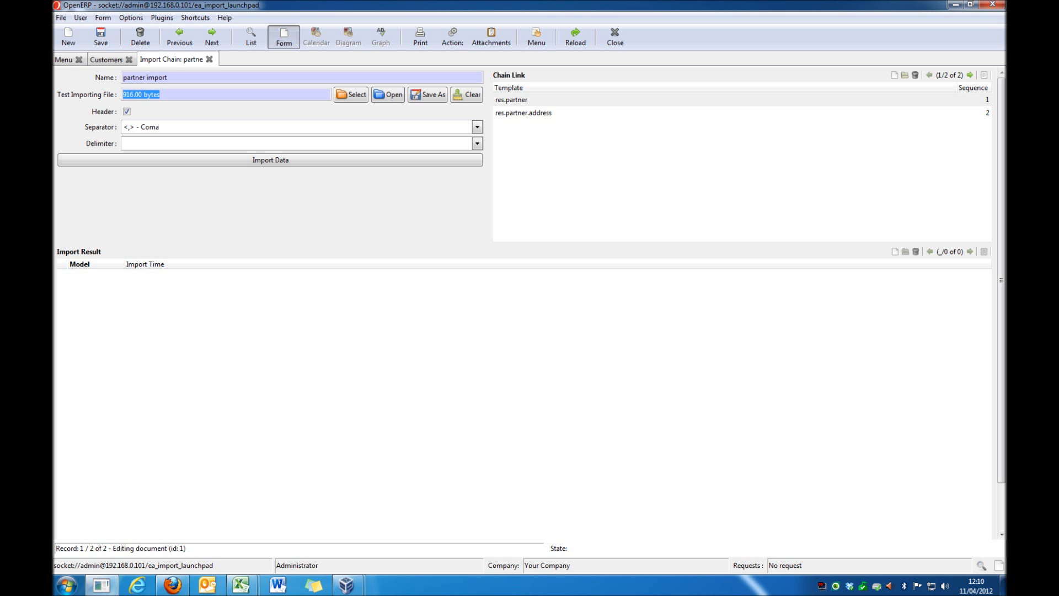
Step: Run the data import for the partner import chain
left_click(311, 162)
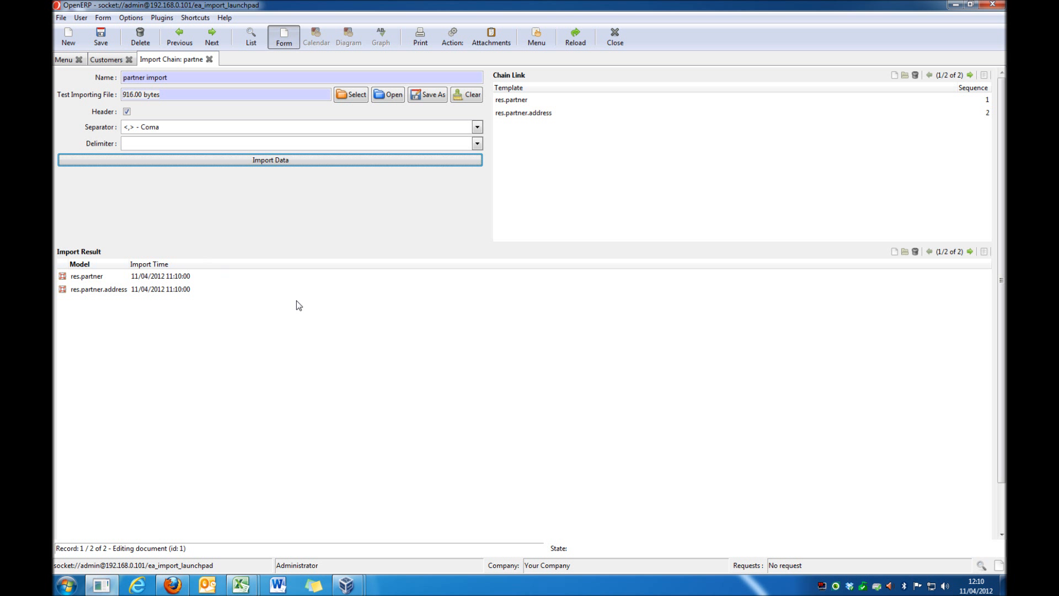
Step: Review the res.partner and res.partner.address import results, and open the records imported for res.partner
left_click(82, 276)
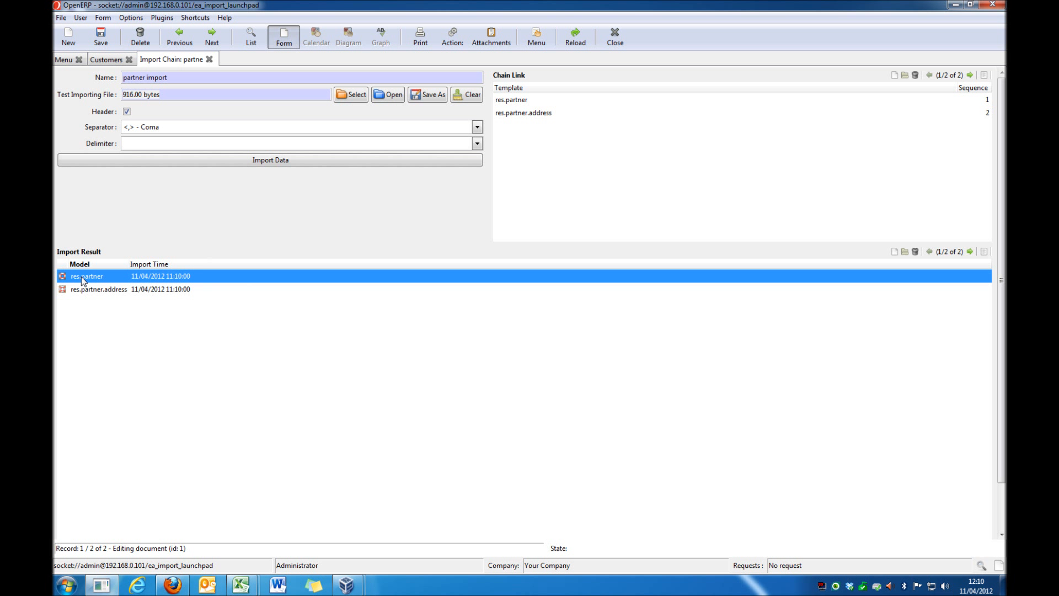
left_click(97, 291)
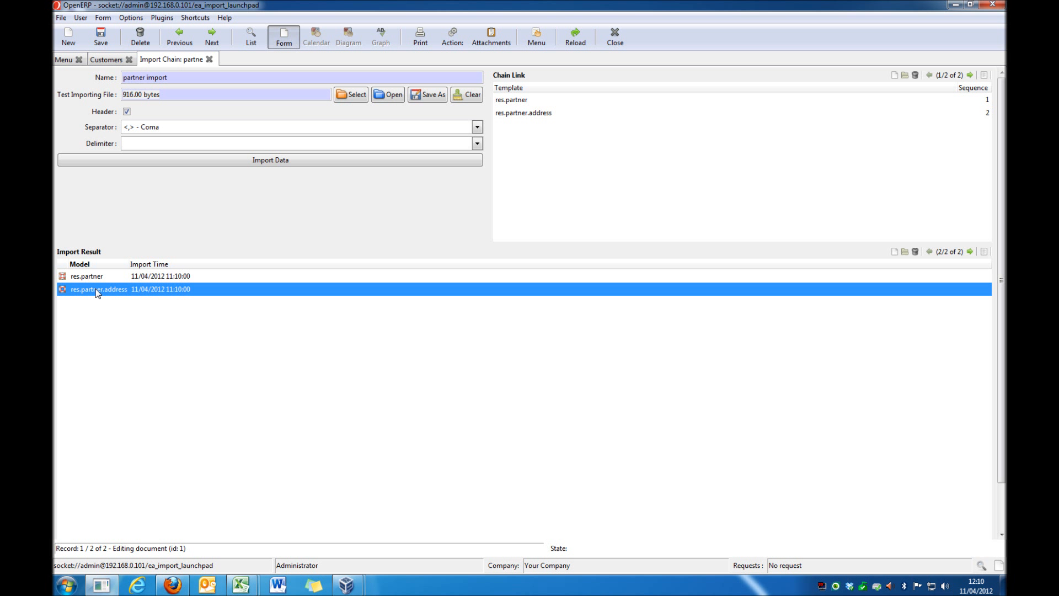
left_click(89, 279)
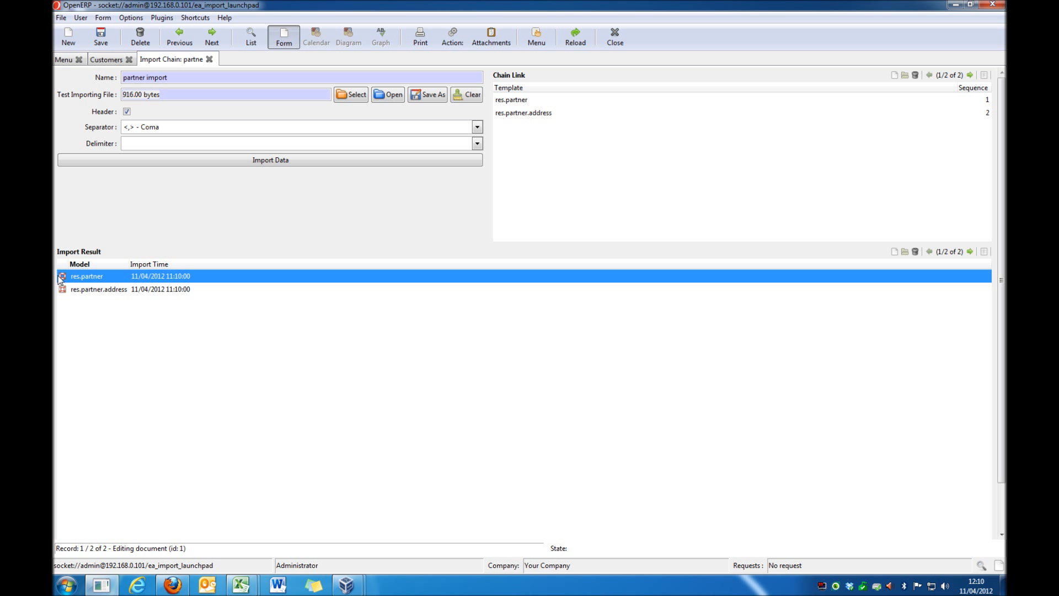
left_click(62, 277)
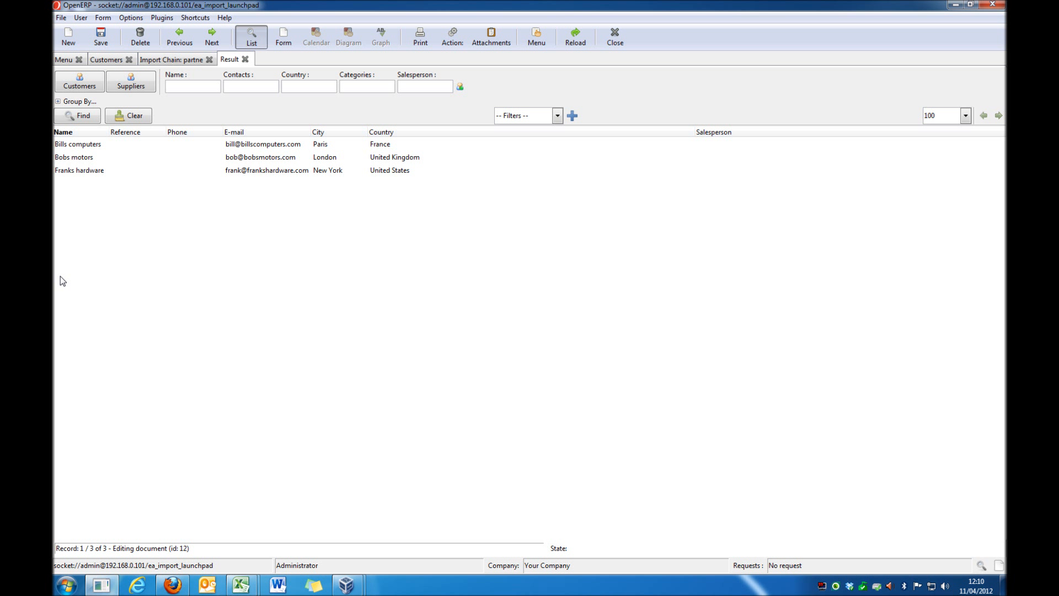
Step: Examine the e-mail, city and country of each imported partner in the result list
left_click(252, 148)
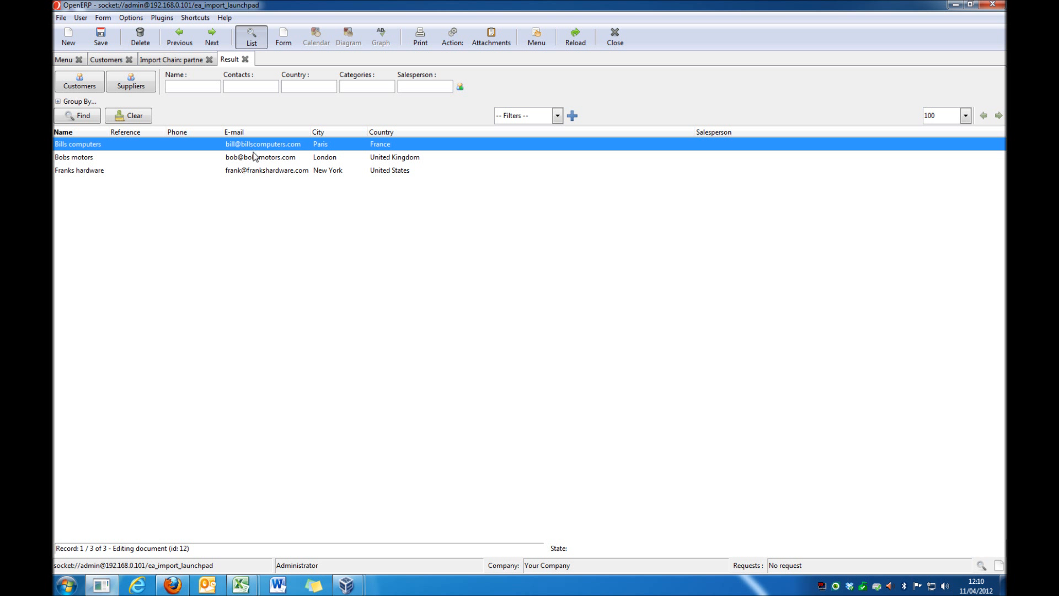
left_click(255, 158)
left_click(253, 170)
left_click(254, 146)
left_click(256, 158)
left_click(257, 171)
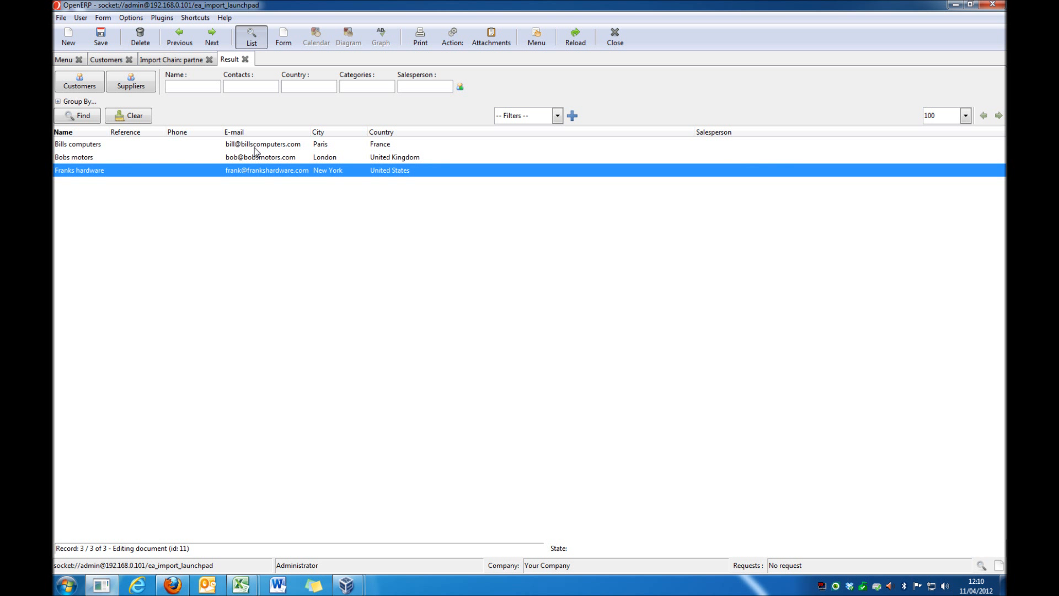
left_click(255, 146)
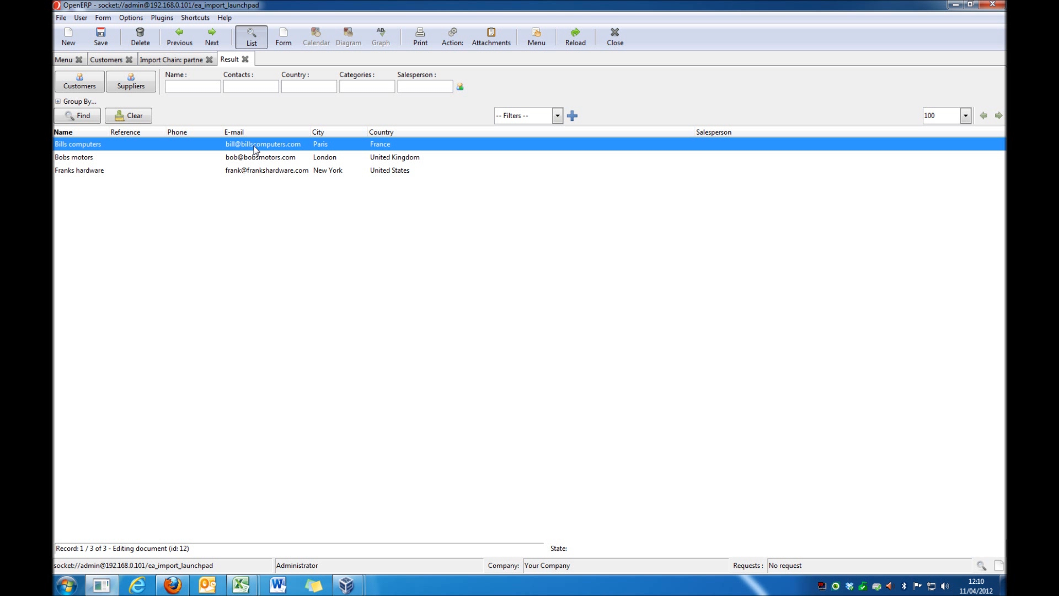
Step: Open the Bills computers partner, show its partner contacts as a list, and inspect the contact entry without a name
double_click(254, 146)
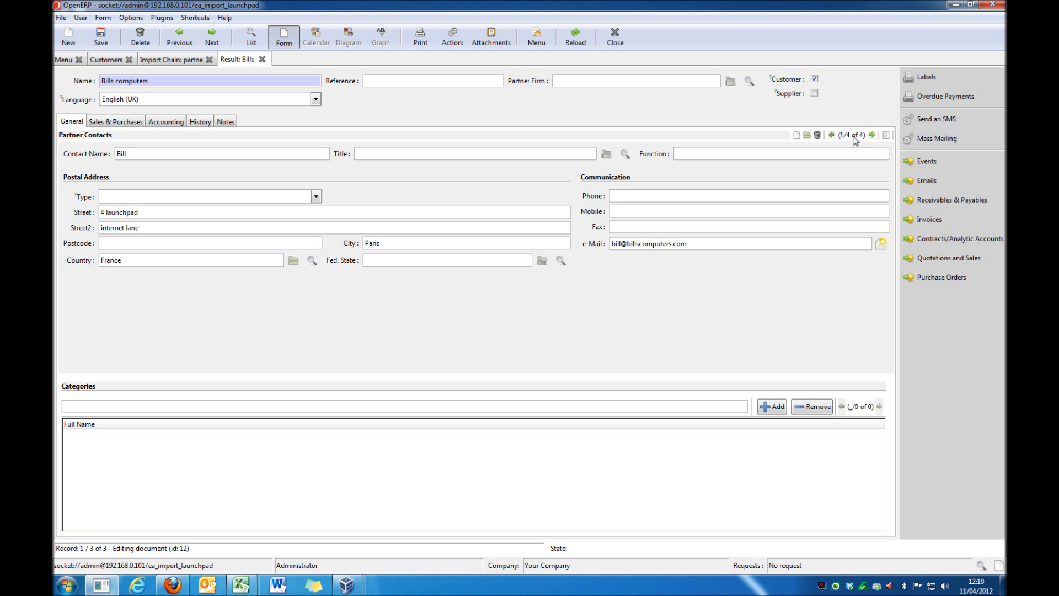
left_click(888, 136)
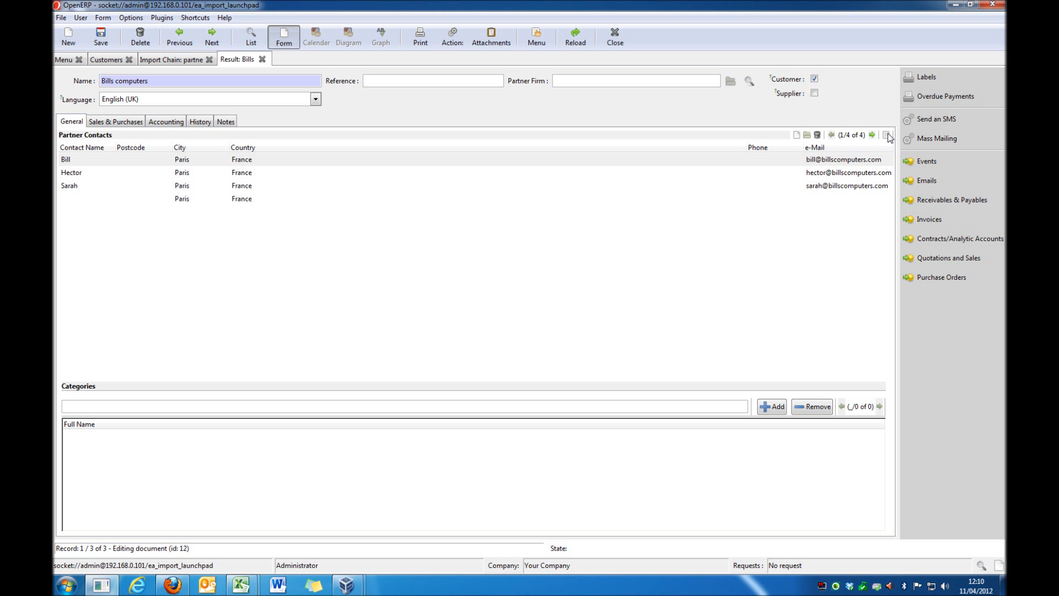
left_click(394, 201)
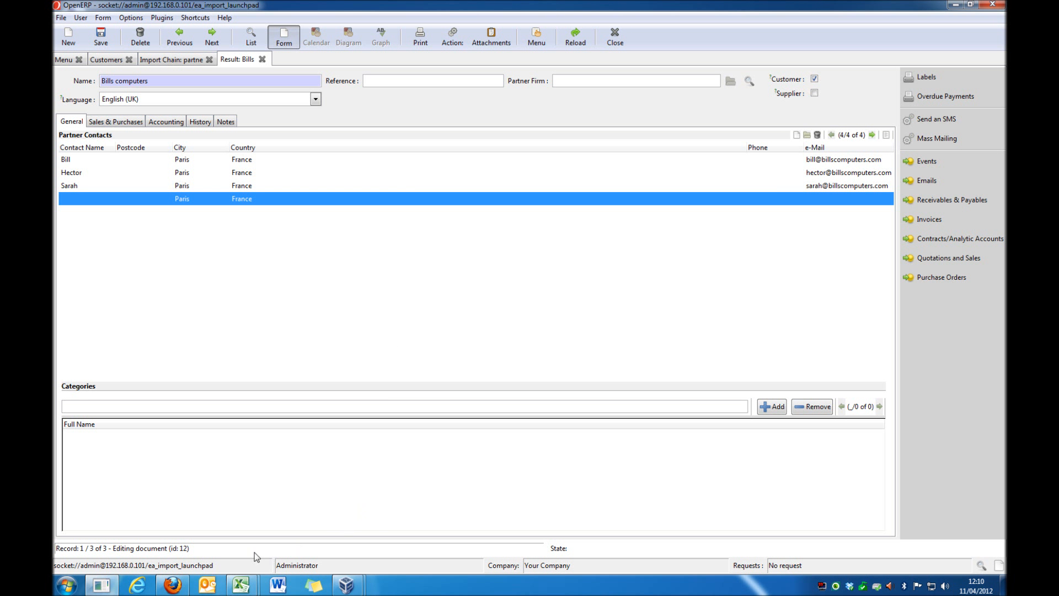
Step: Switch to partner and address import.csv in Excel, compare its Bills computers rows with the imported contacts, and return to OpenERP
mouse_move(241, 585)
left_click(282, 558)
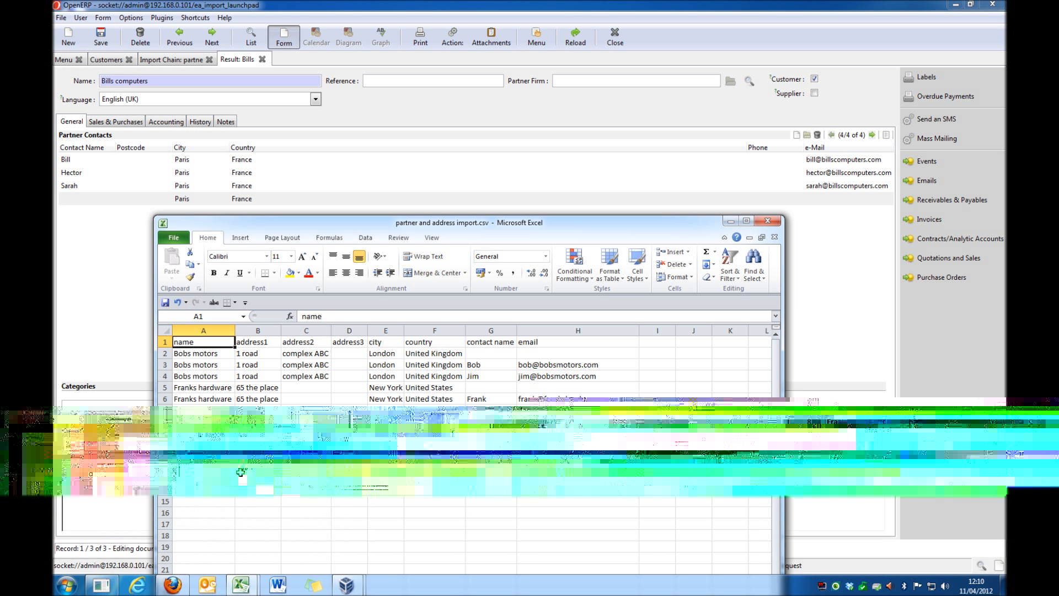
left_click(204, 434)
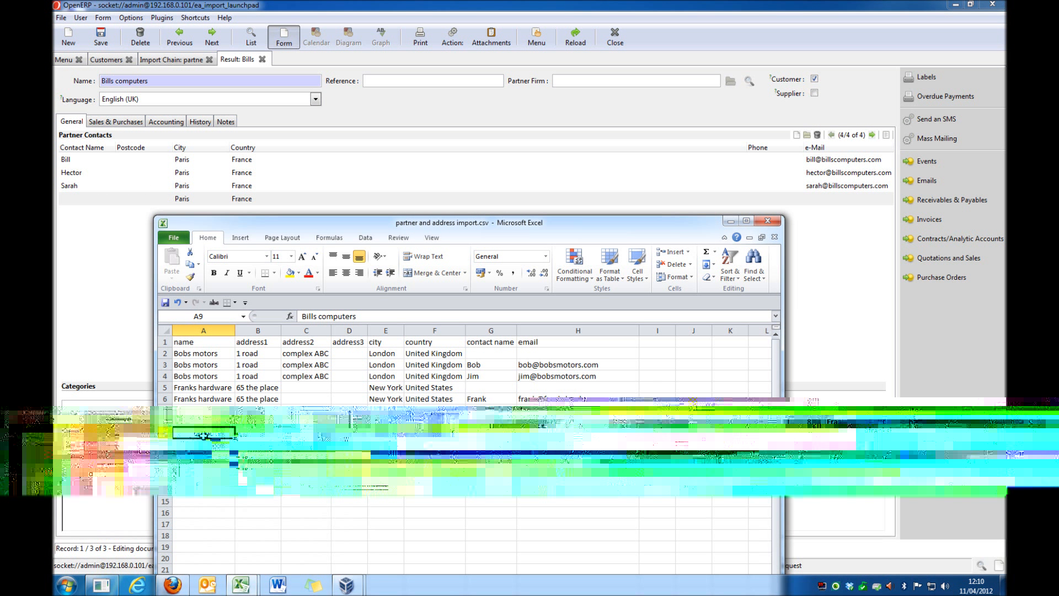
key("Down")
key("Right")
key("Right")
key("Right")
key("Right")
key("Right")
key("Right")
key("Right")
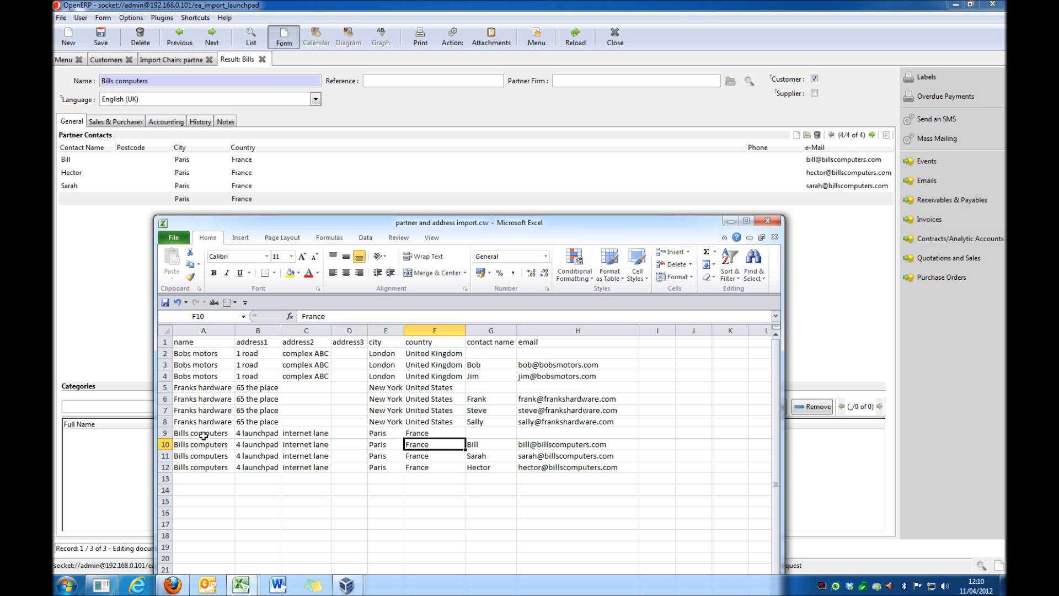
key("Down")
key("Down")
key("Left")
key("Left")
key("Left")
key("Left")
key("Left")
key("Left")
key("Left")
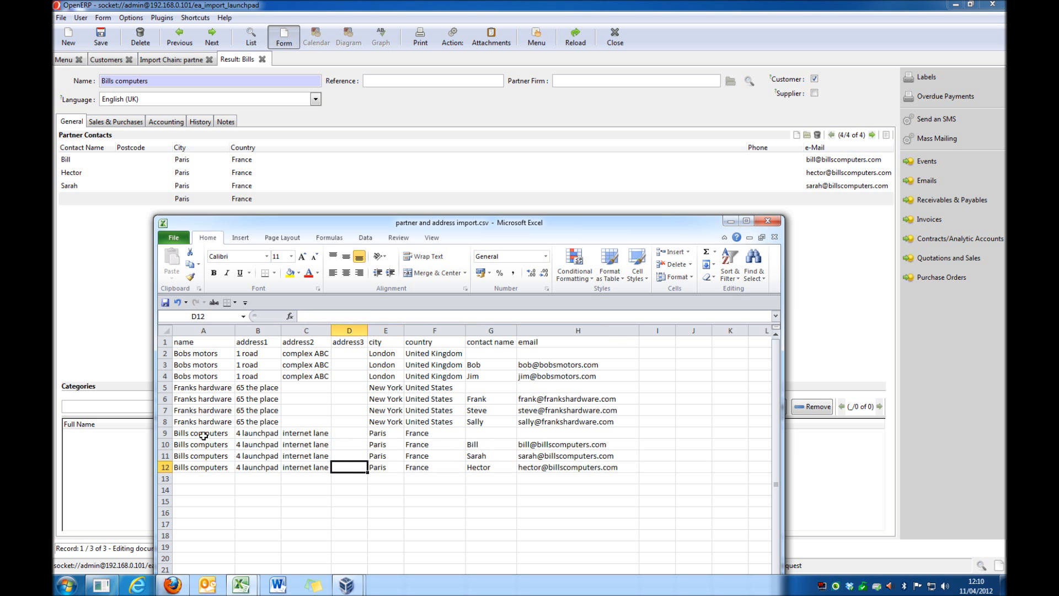
key("Up")
key("Up")
key("Up")
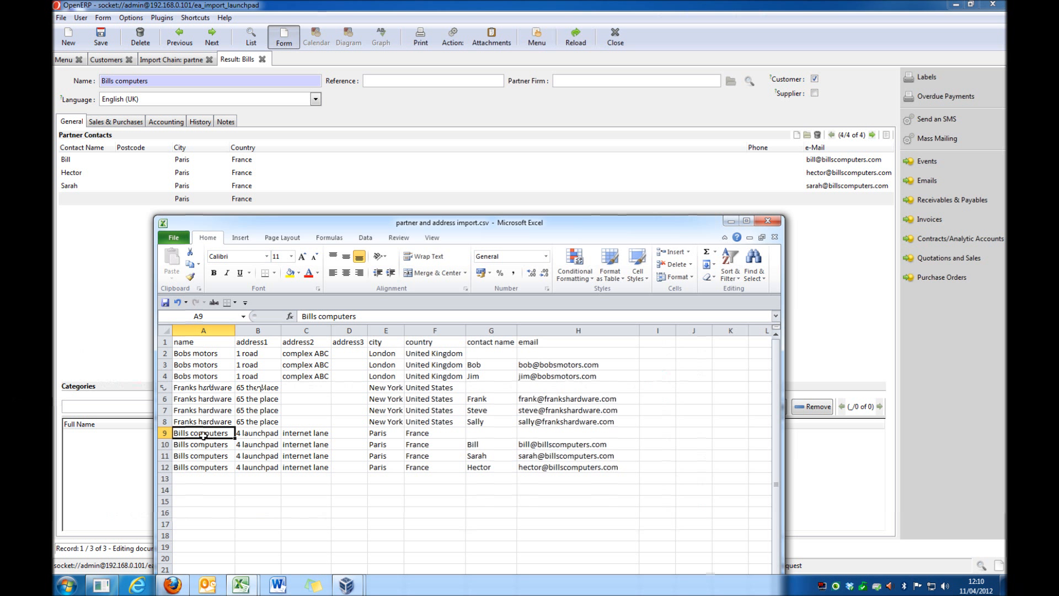
left_click(731, 221)
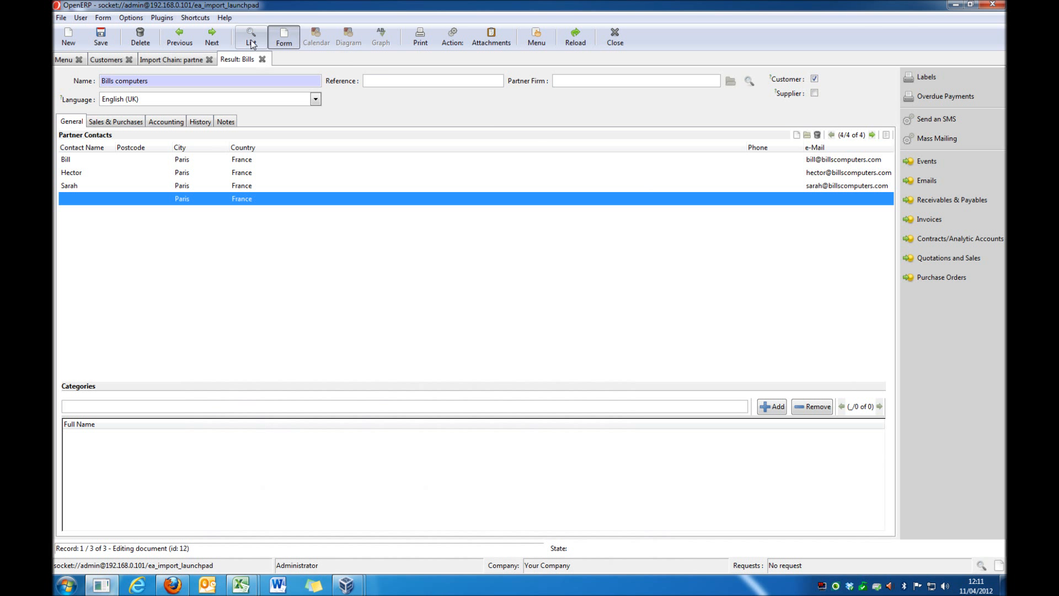
Step: Close the result, import chain and customers views, and open the Import Tool templates
left_click(262, 60)
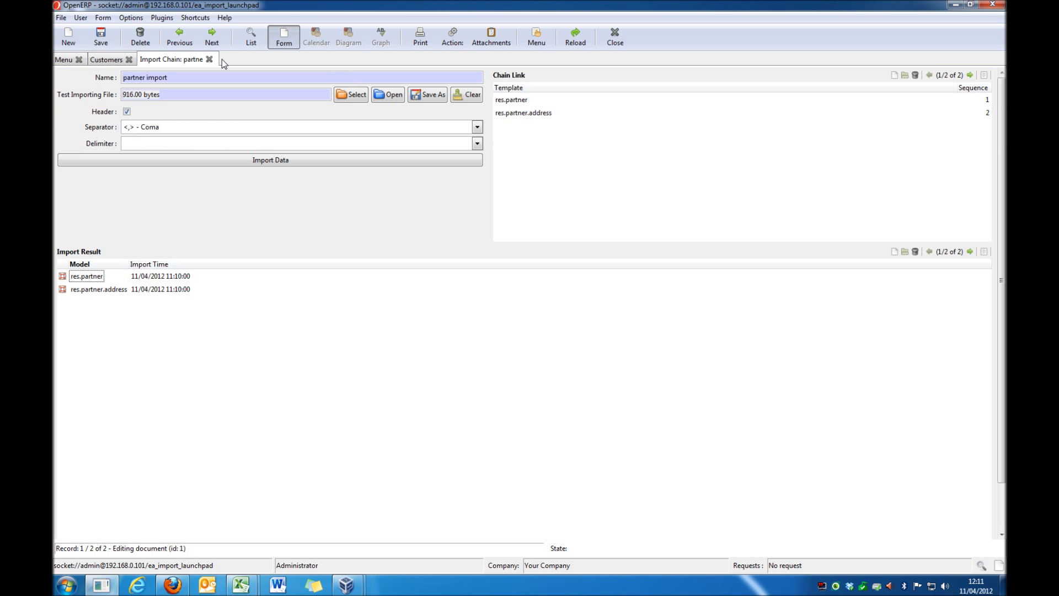
left_click(209, 60)
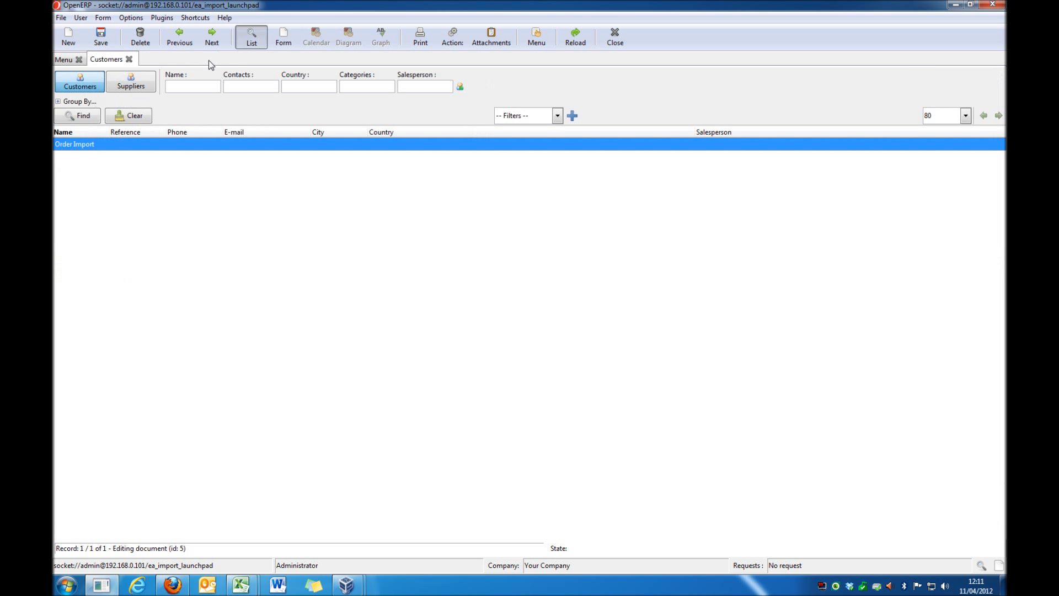
left_click(129, 59)
double_click(243, 205)
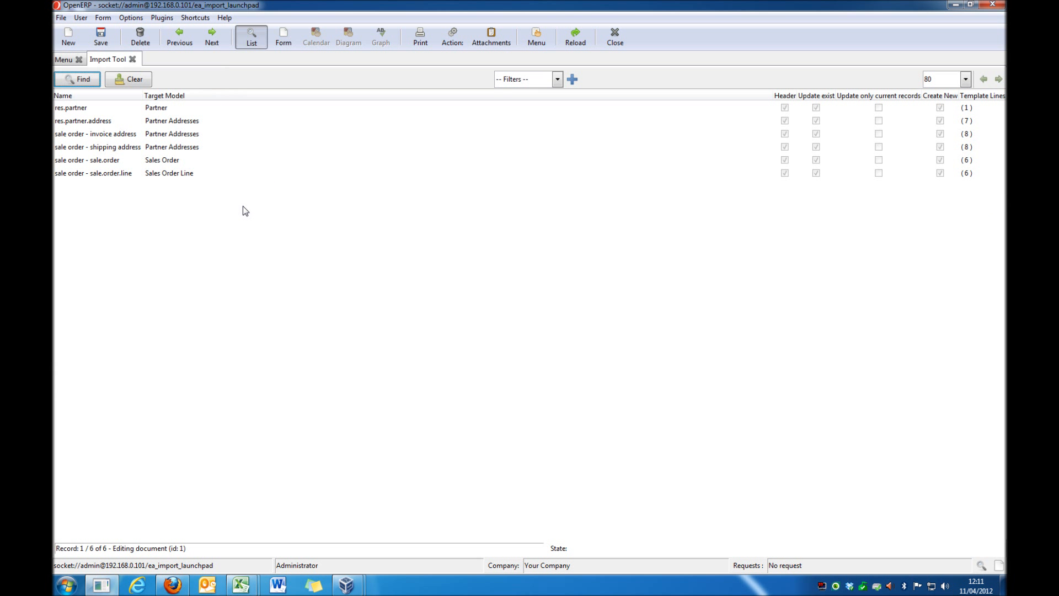
Step: Create a new import template named "test partner import - res.partner"
left_click(68, 37)
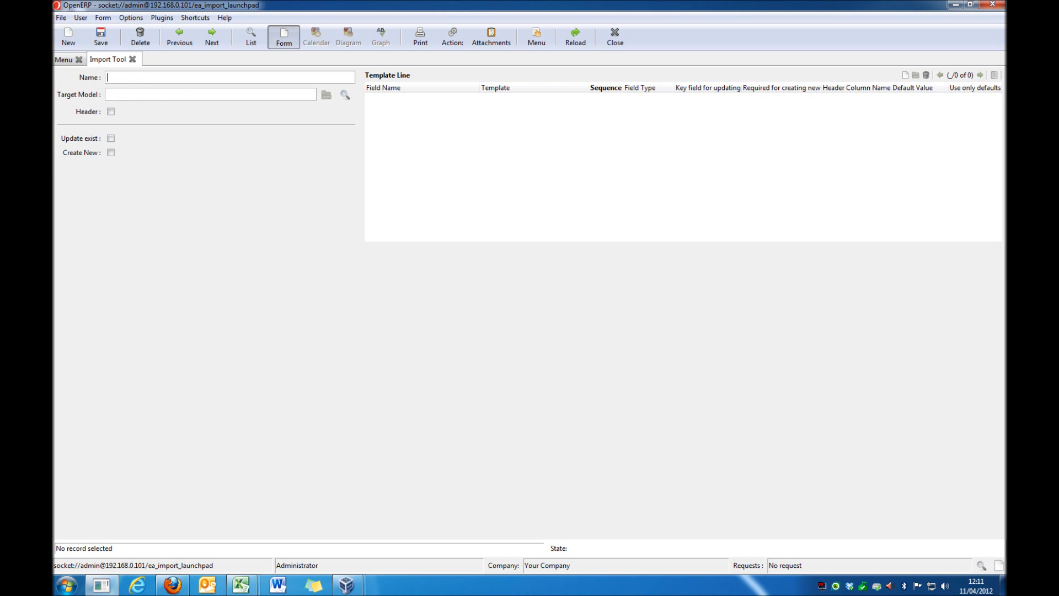
type("test partner import - res.partner")
Step: Set the template's target model to res.partner by searching the models and choosing Partner
key("Tab")
type("res.partner")
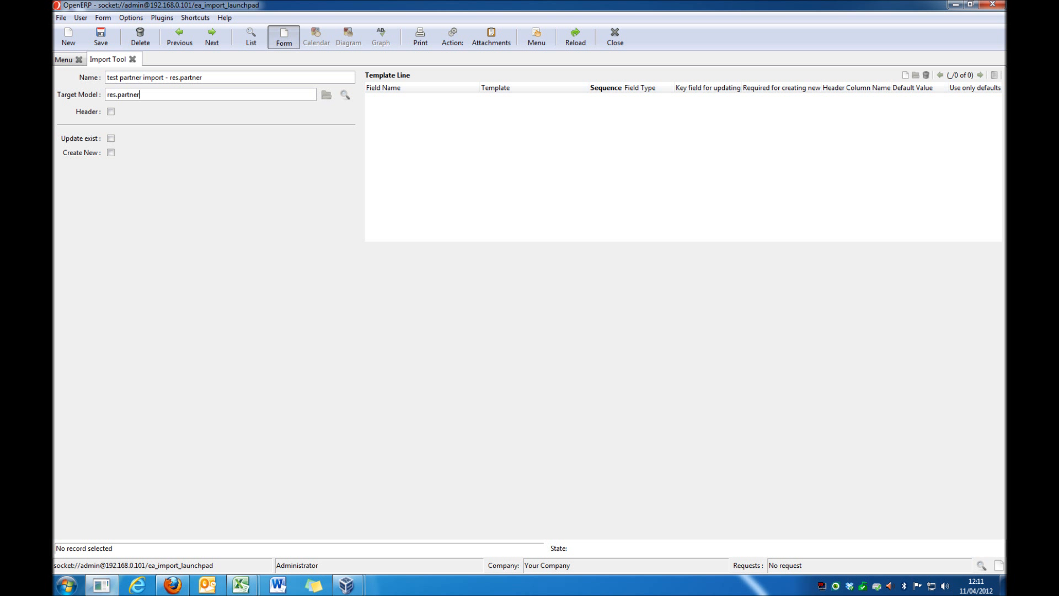
key("Tab")
left_click_drag(419, 163, 303, 211)
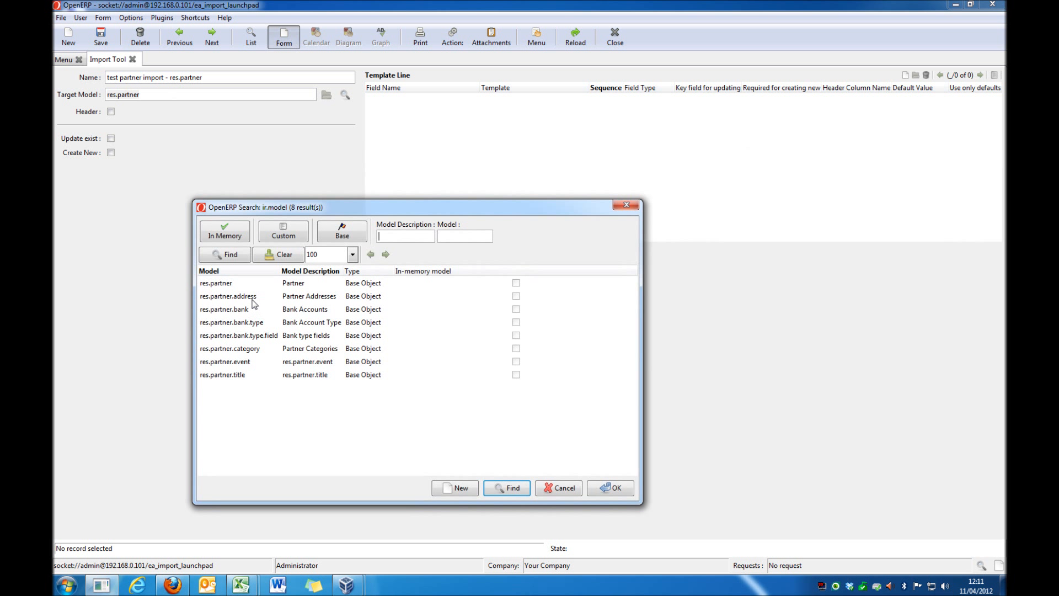
left_click(231, 285)
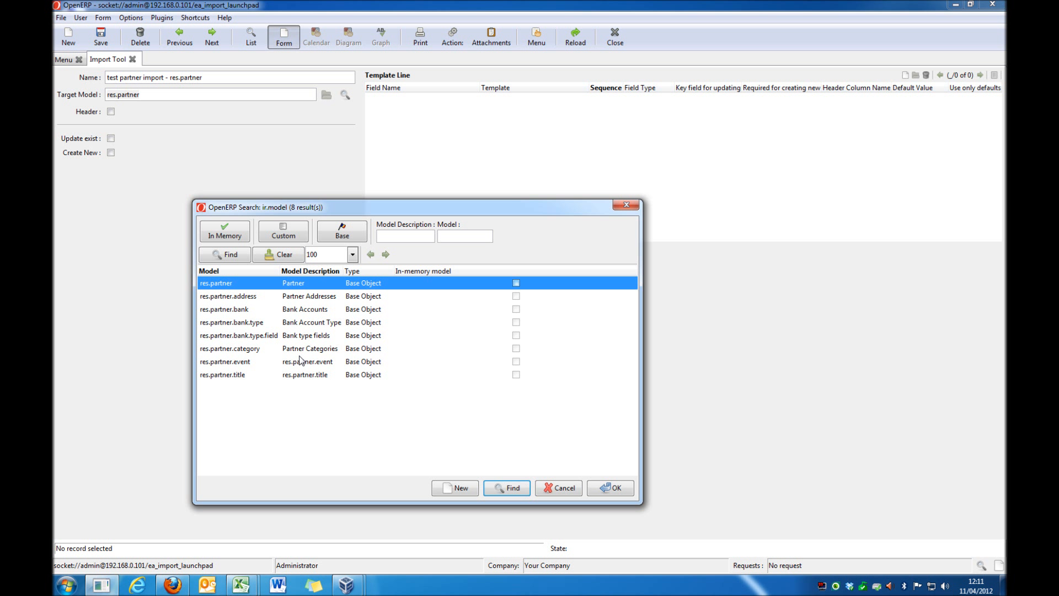
left_click(225, 296)
left_click(224, 282)
double_click(229, 284)
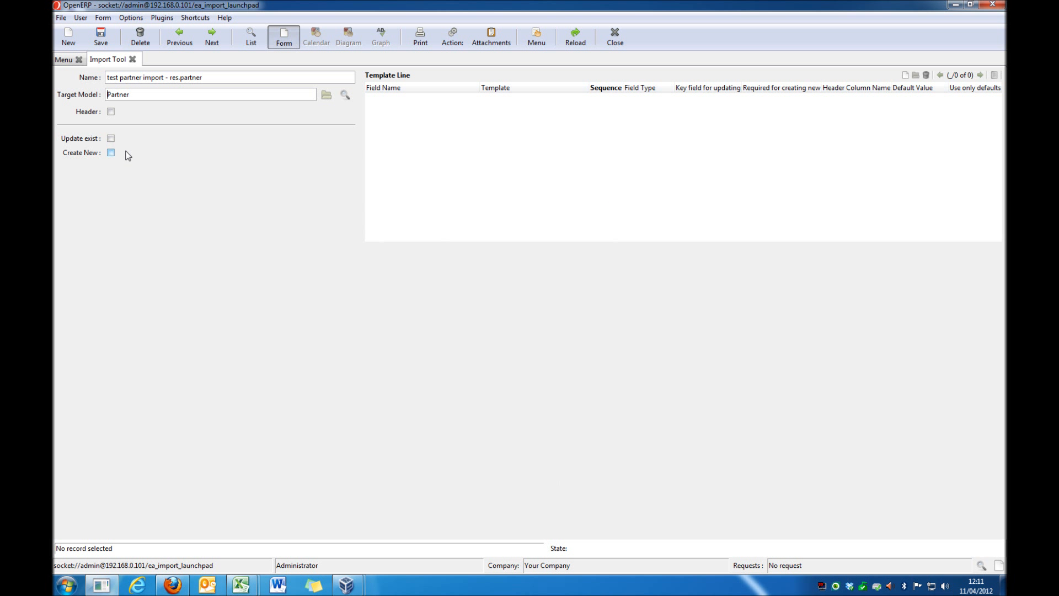
Step: Enable the Header, Update exist and Create New options on the new template
left_click(110, 112)
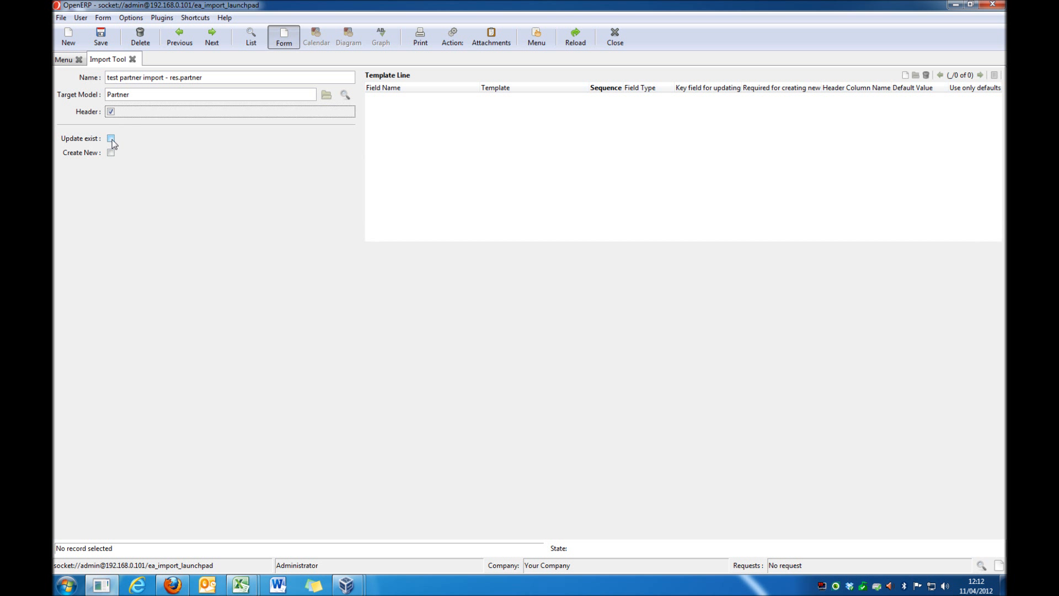
left_click(111, 139)
left_click(112, 154)
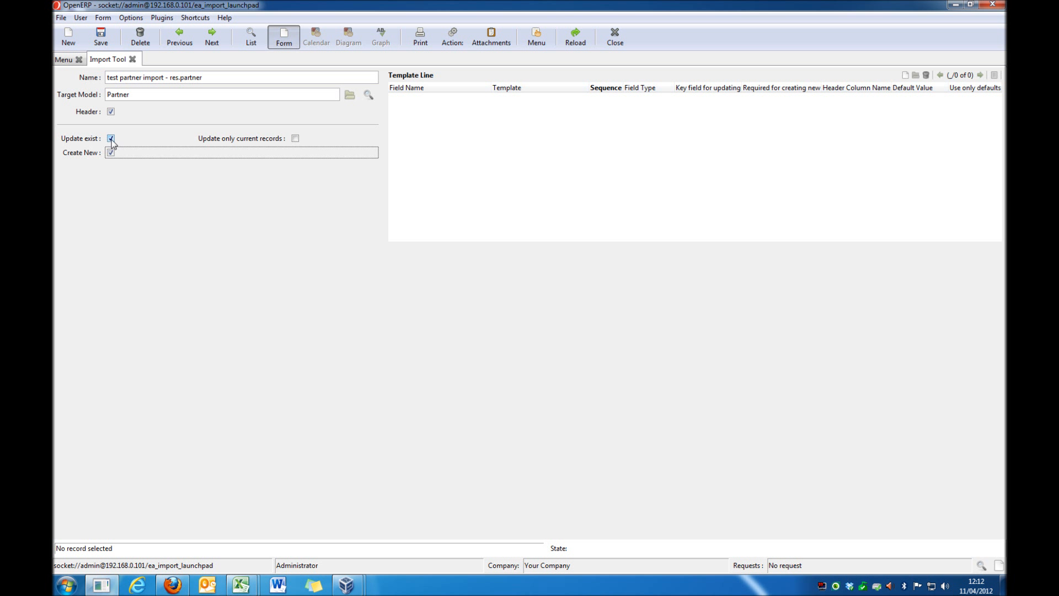
left_click(110, 139)
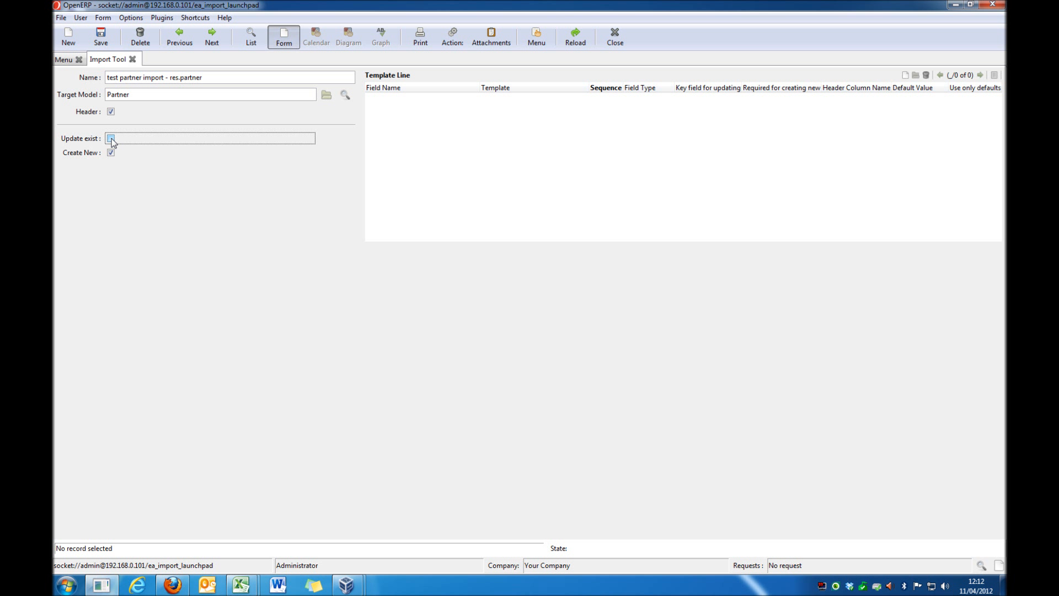
left_click(111, 139)
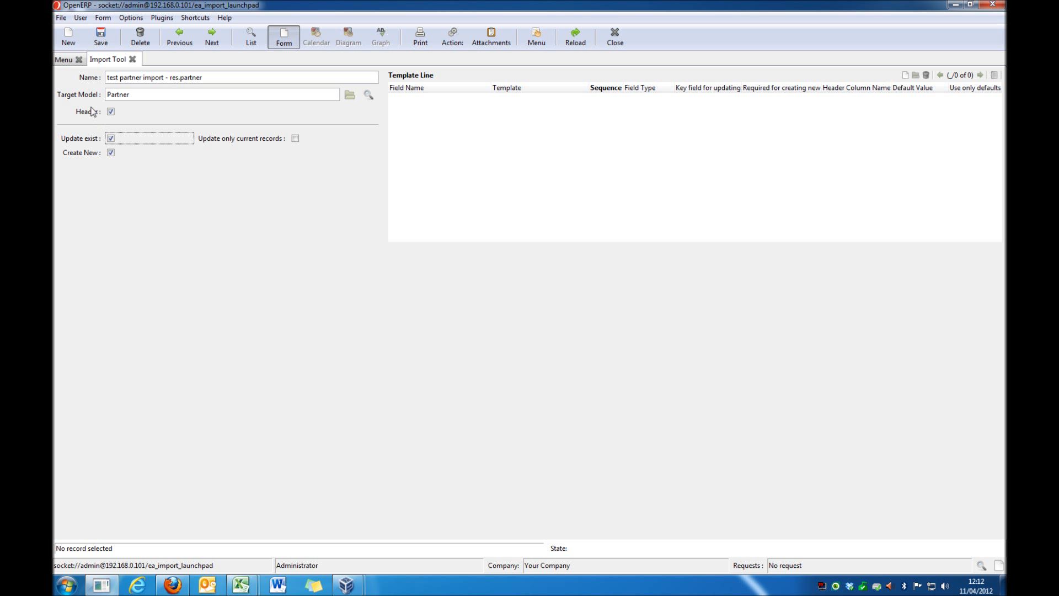
Step: Open the partner import chain from Import Chains and run its data import again
left_click(65, 59)
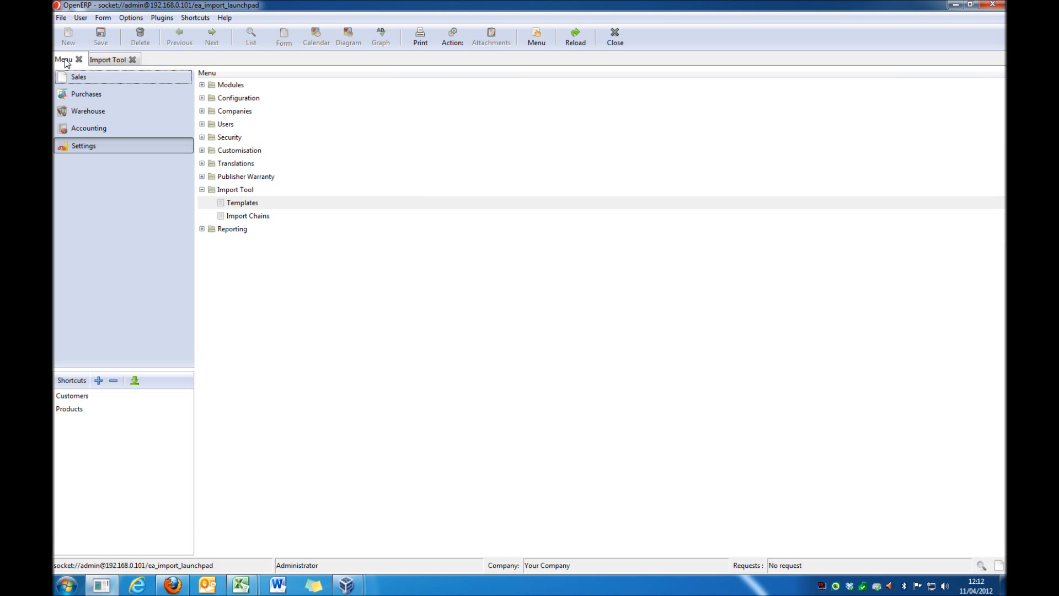
double_click(243, 216)
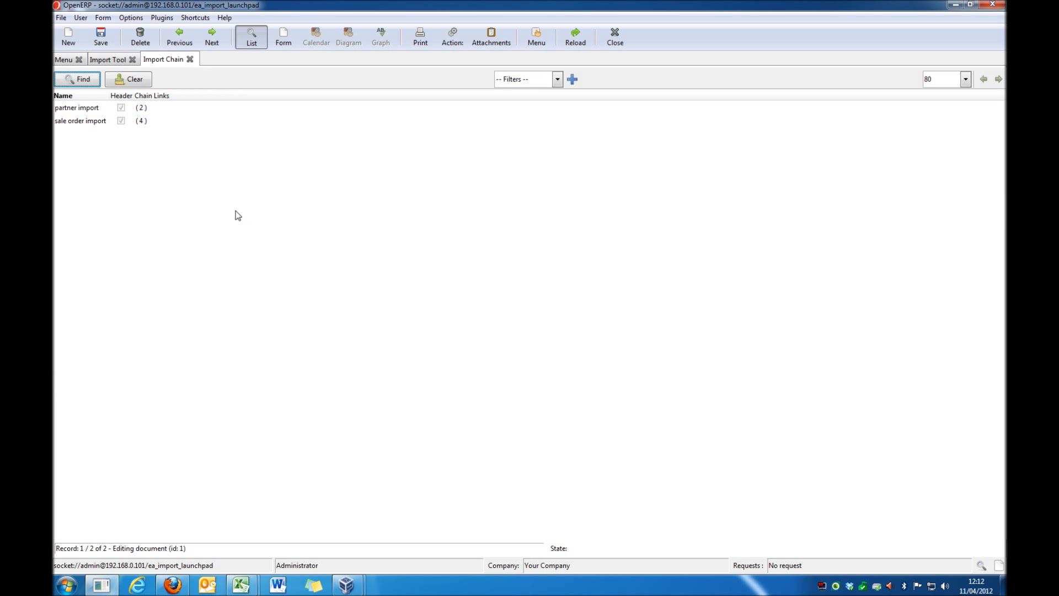
double_click(97, 110)
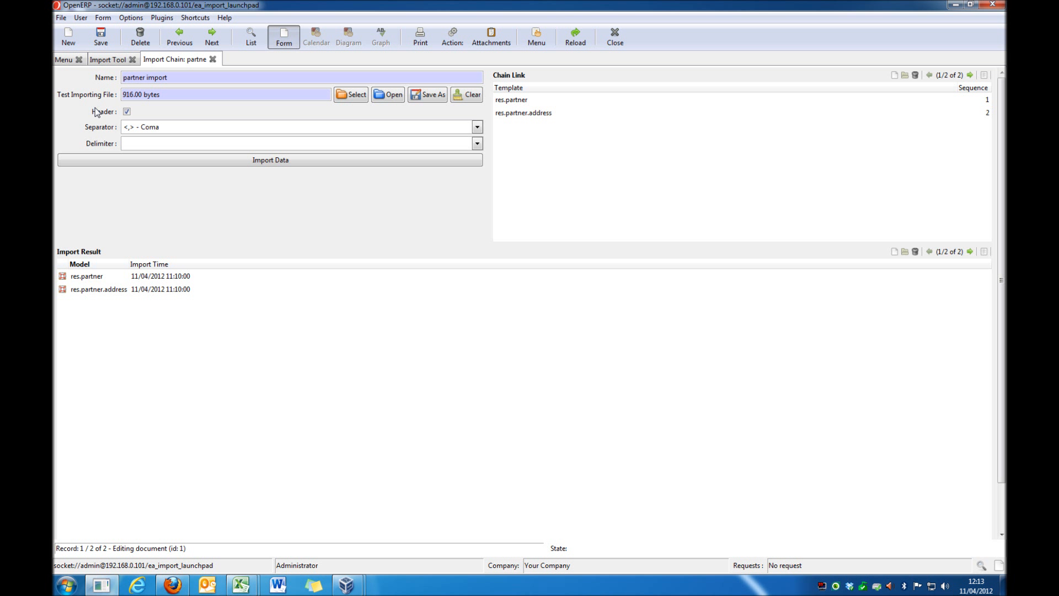
left_click(285, 163)
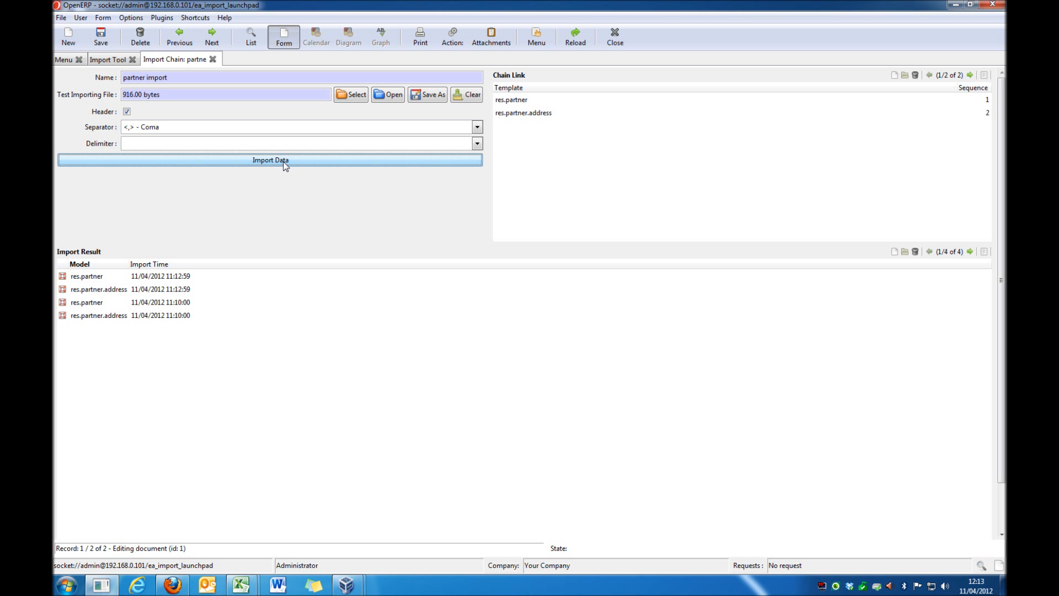
Step: Compare the import results of both runs, and open the records of the latest res.partner result
left_click(93, 307)
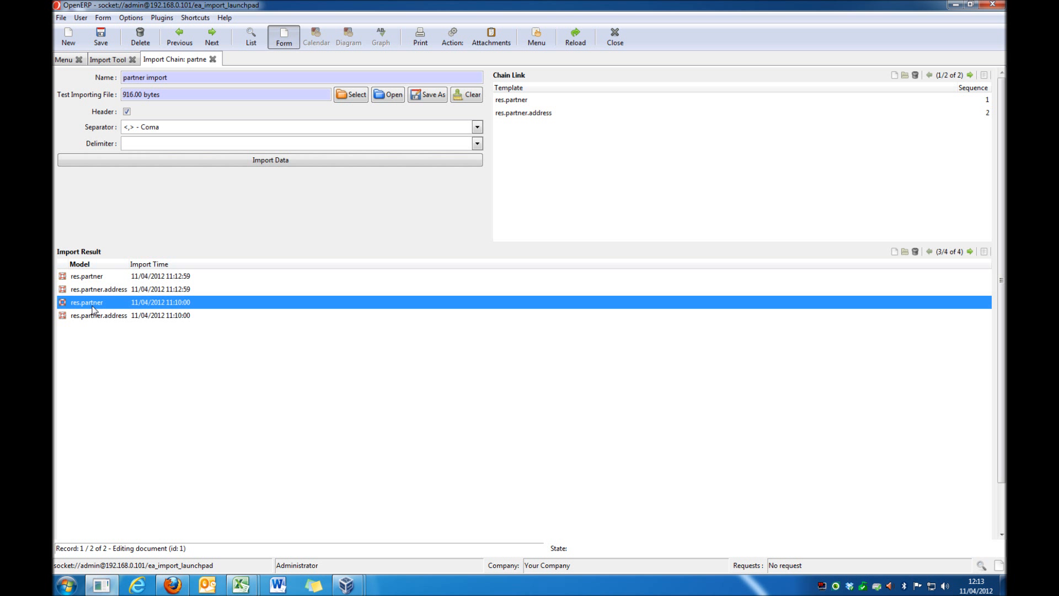
left_click(97, 318)
left_click(83, 287)
left_click(81, 278)
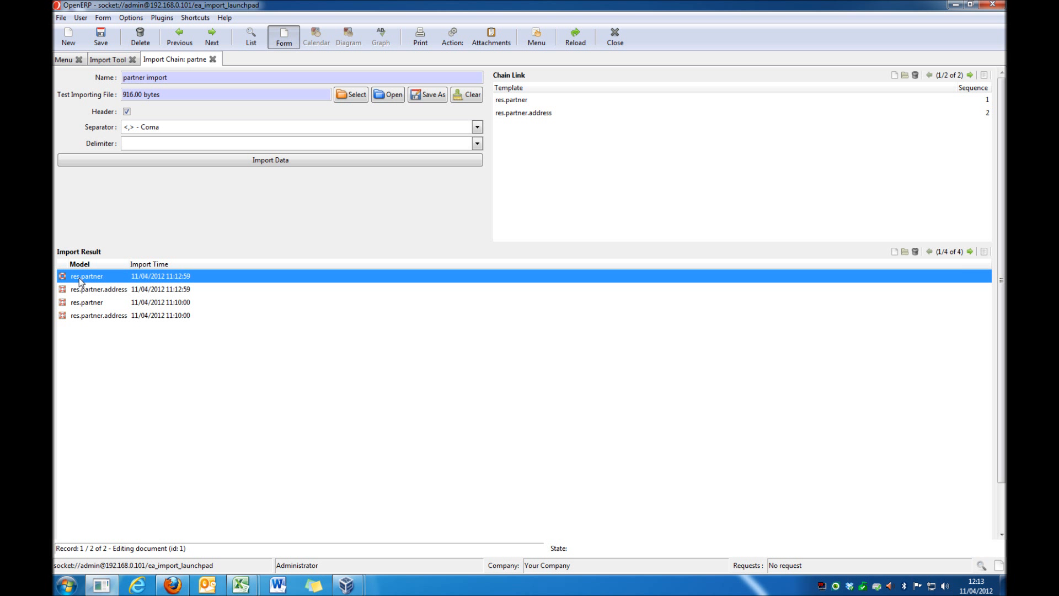
left_click(62, 276)
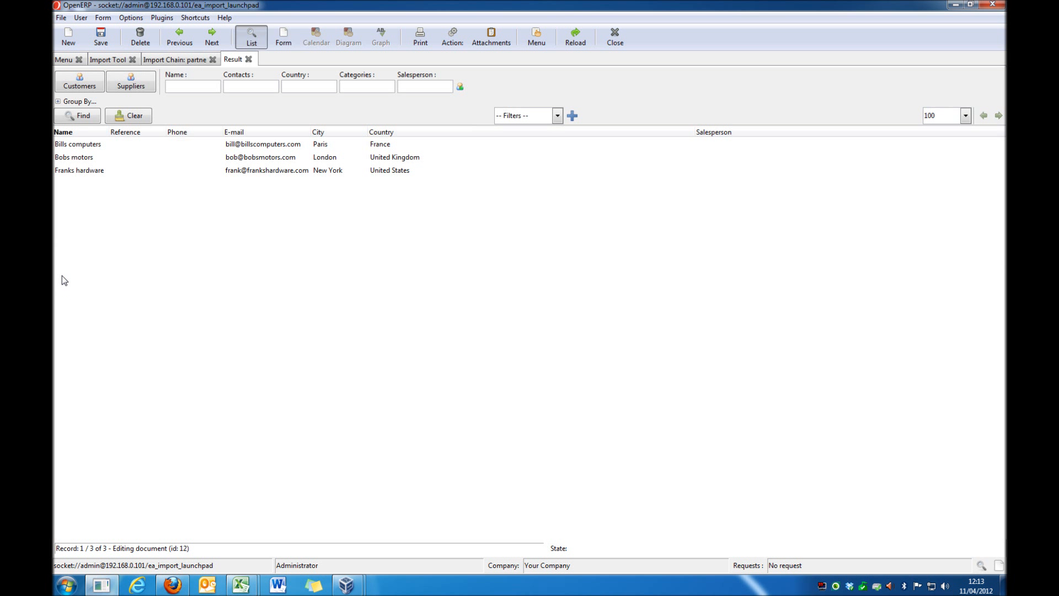
Step: Open the Customers list from the sales Address Book and check the imported partners against the import result
left_click(134, 144)
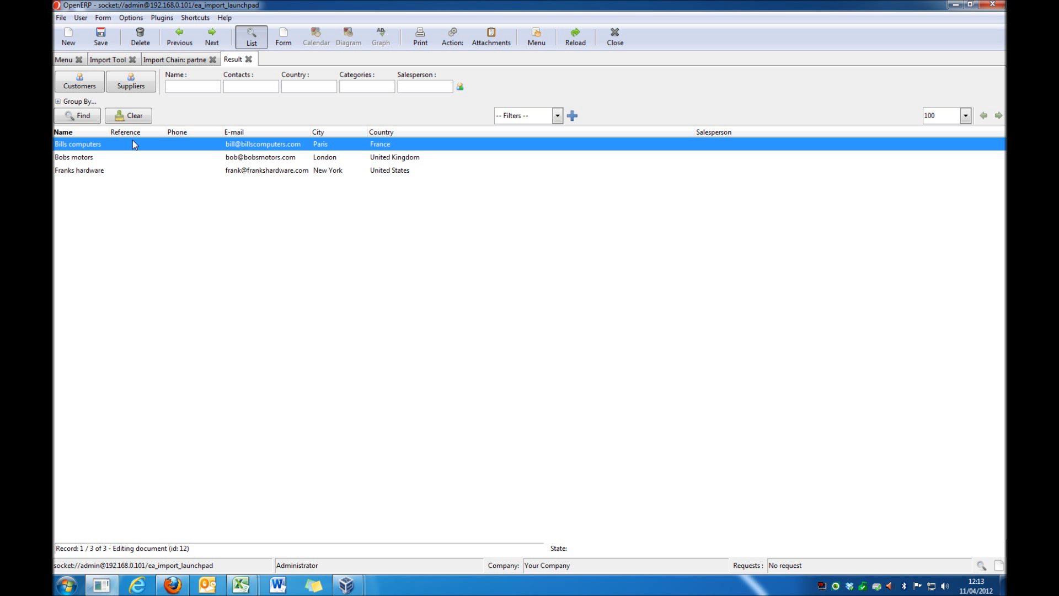
left_click(61, 60)
left_click(83, 77)
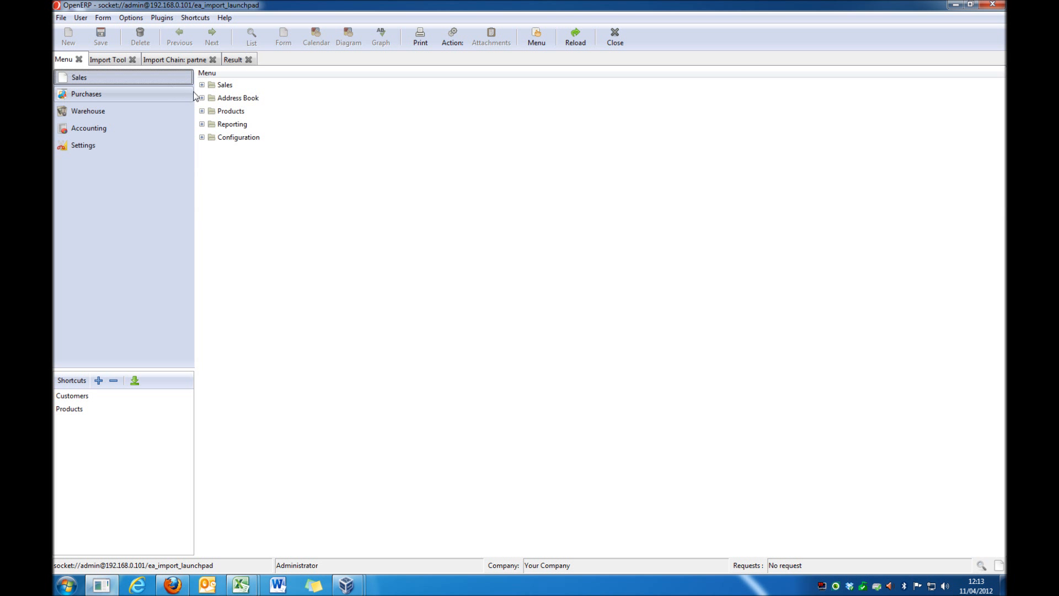
double_click(225, 102)
double_click(235, 113)
left_click(219, 147)
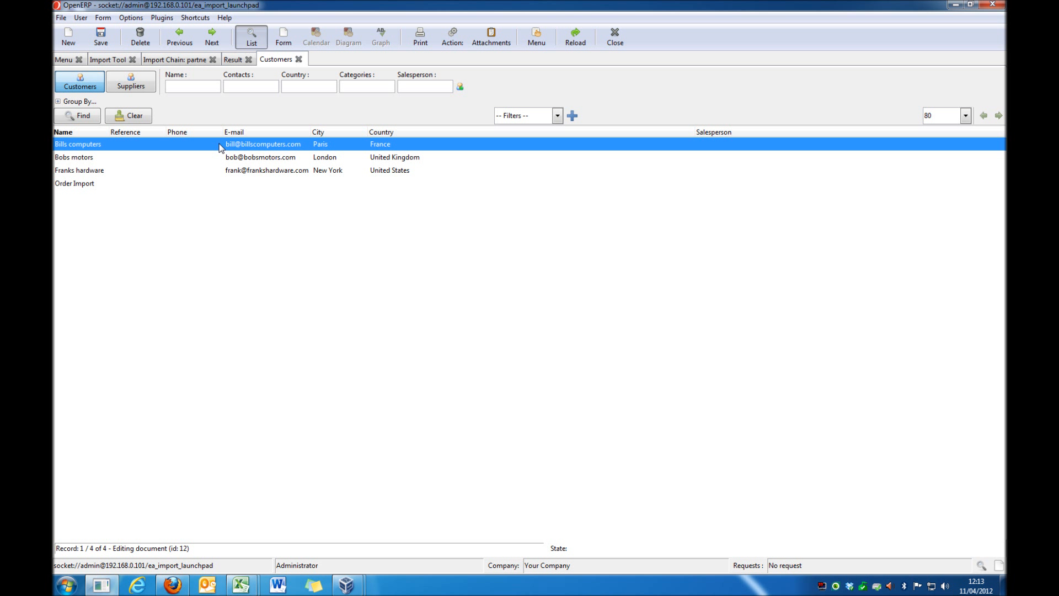
key("shift+Down")
key("shift+Down")
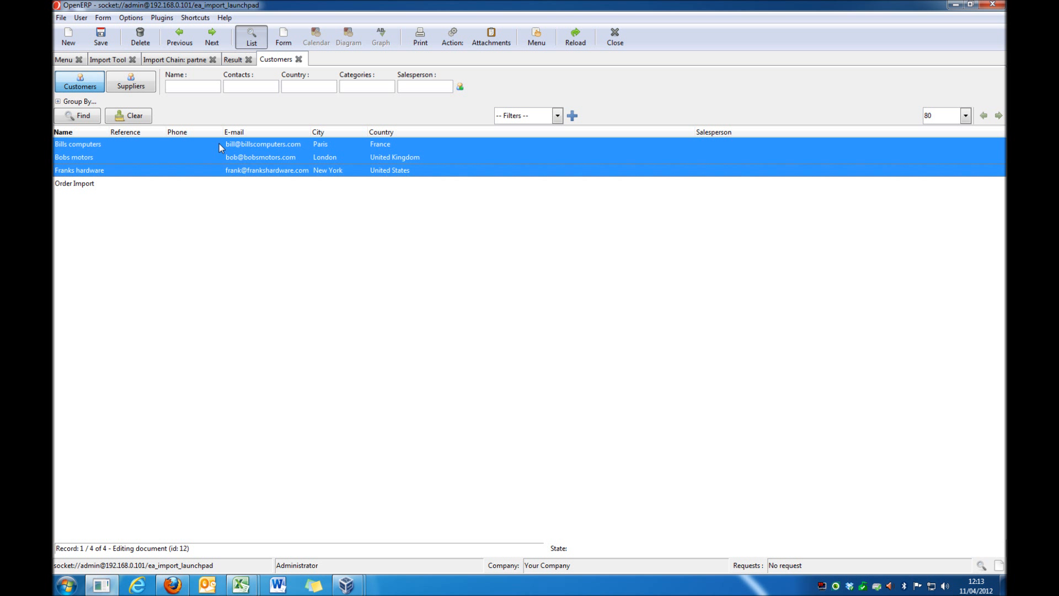
left_click(220, 147)
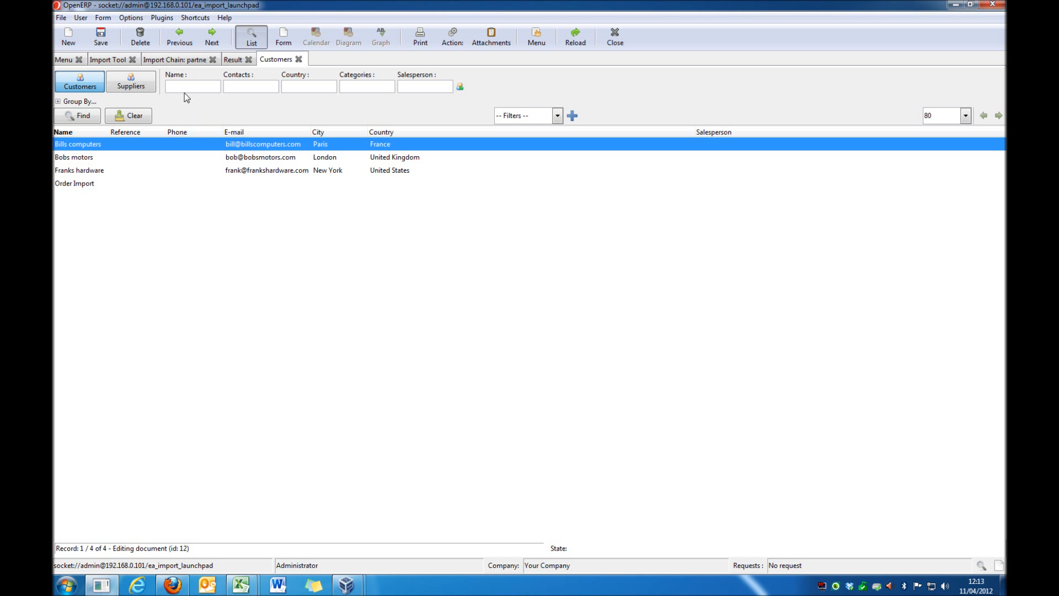
left_click(179, 60)
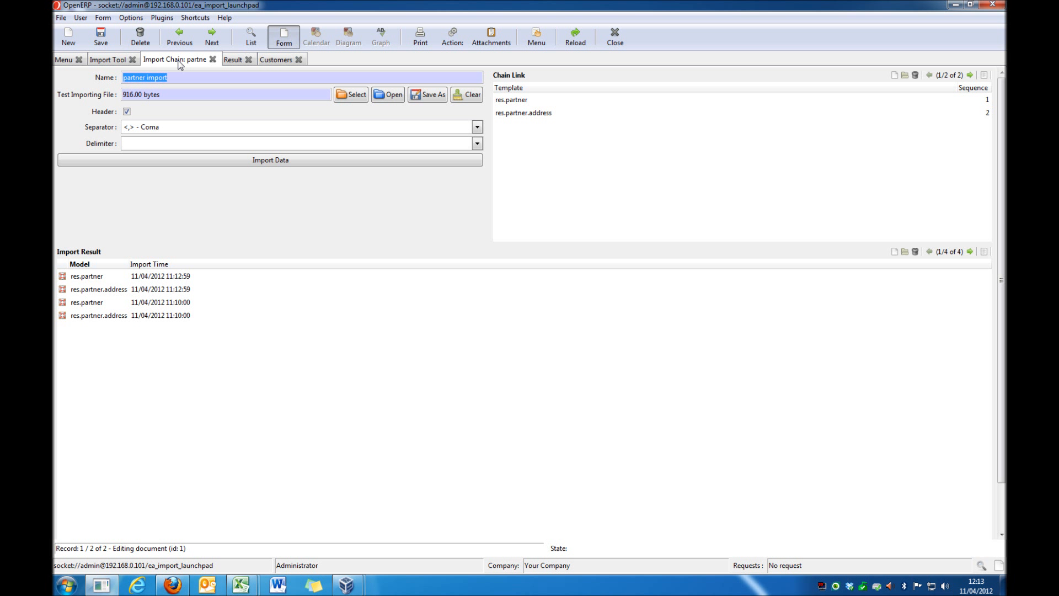
Step: Return to the new import template and start a template line with sequence 1
left_click(111, 61)
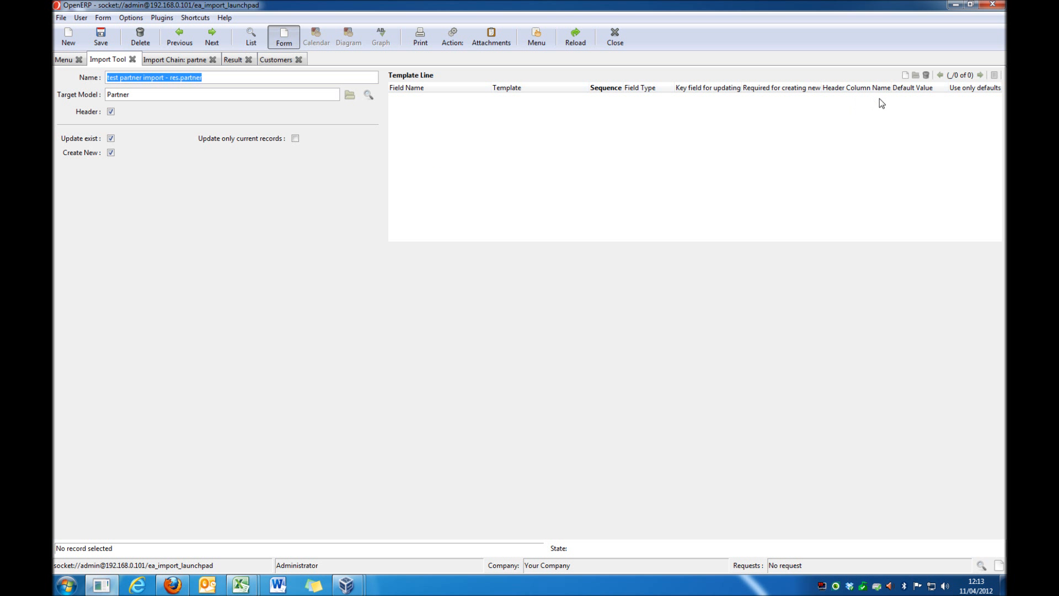
left_click(906, 76)
left_click_drag(671, 160, 914, 115)
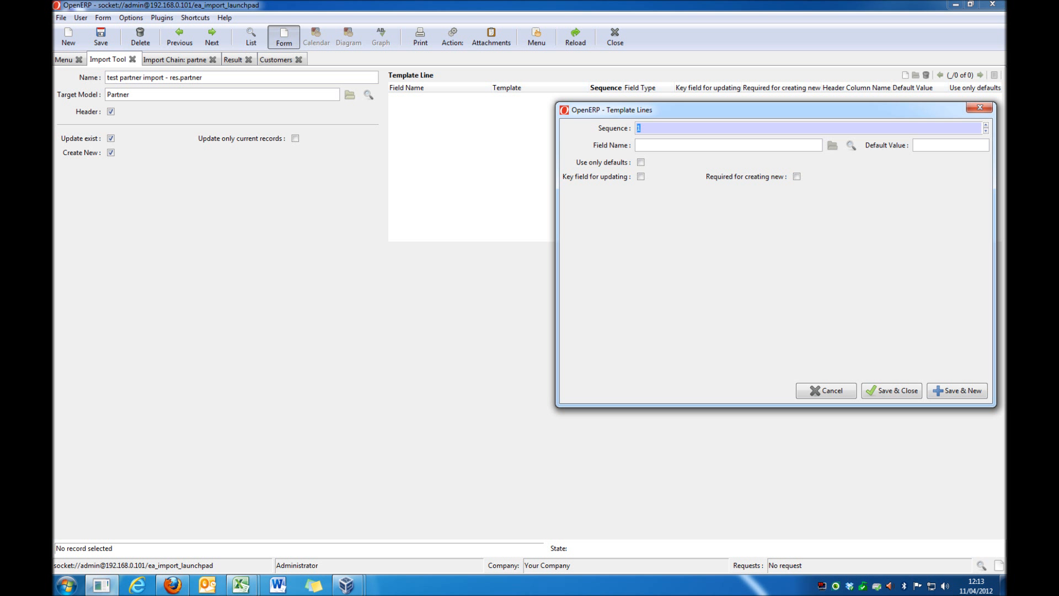
left_click(635, 131)
Step: Switch to partner and address import.csv in Excel and examine the name column and its header
left_click(241, 590)
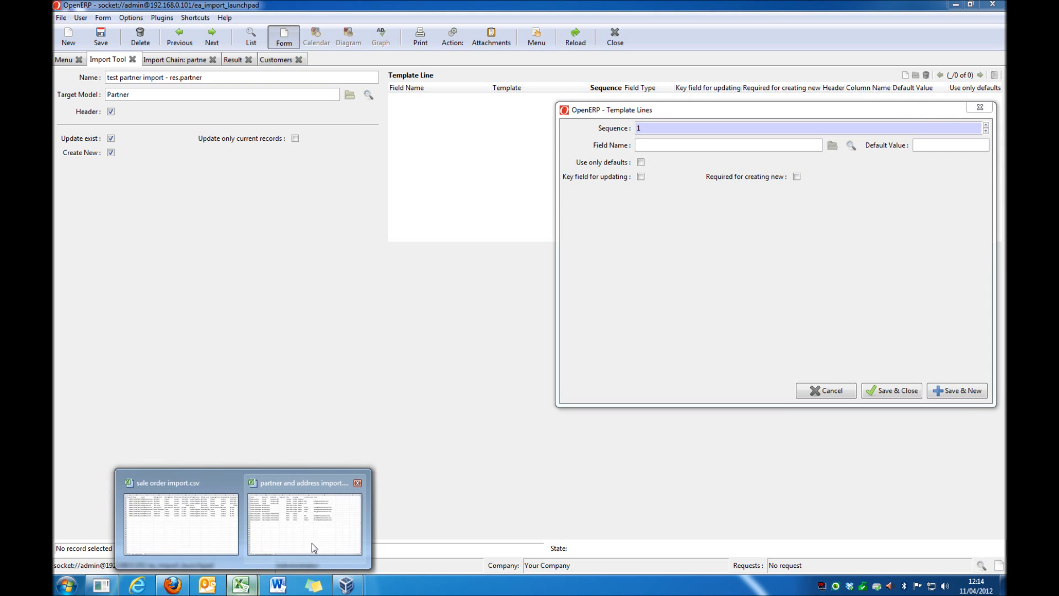
left_click(312, 547)
left_click_drag(488, 227, 552, 226)
left_click(287, 330)
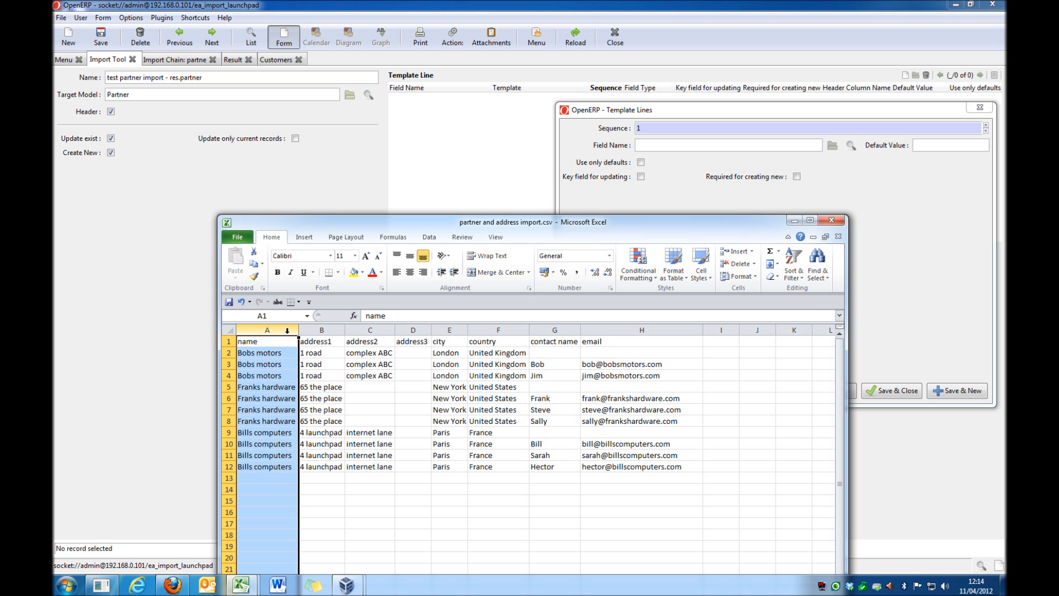
left_click(264, 354)
left_click(267, 343)
left_click(270, 354)
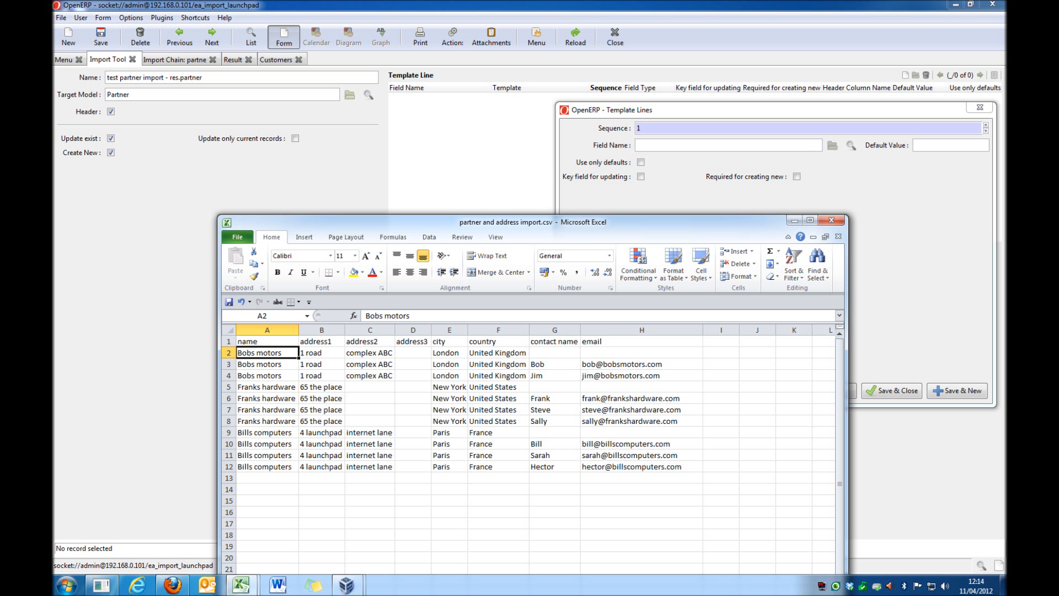
left_click(269, 329)
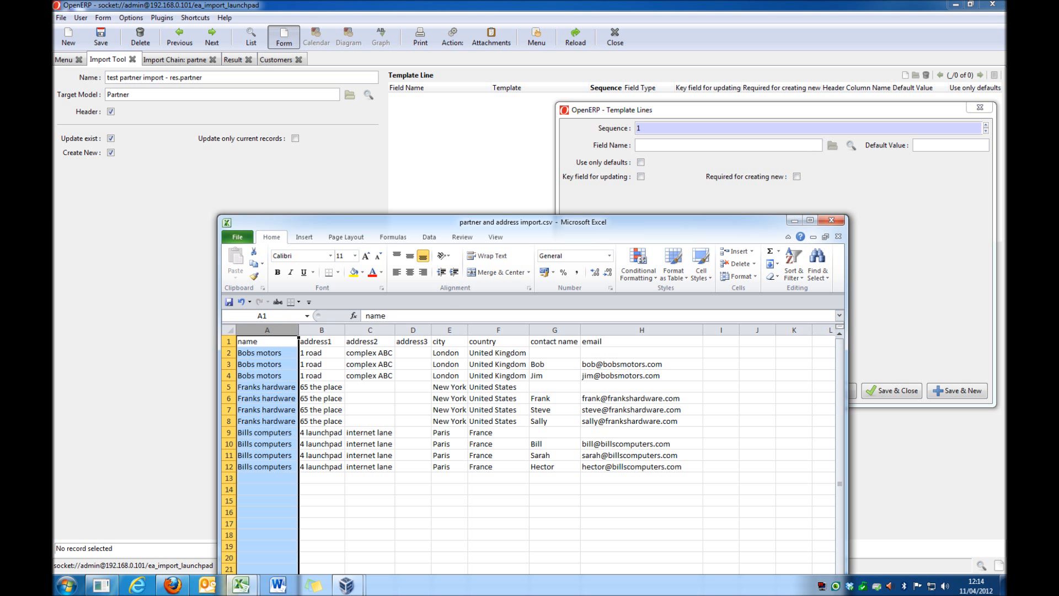
Step: Back in OpenERP, set the template line's field name to the Partner model's name field by searching the model fields
left_click(690, 145)
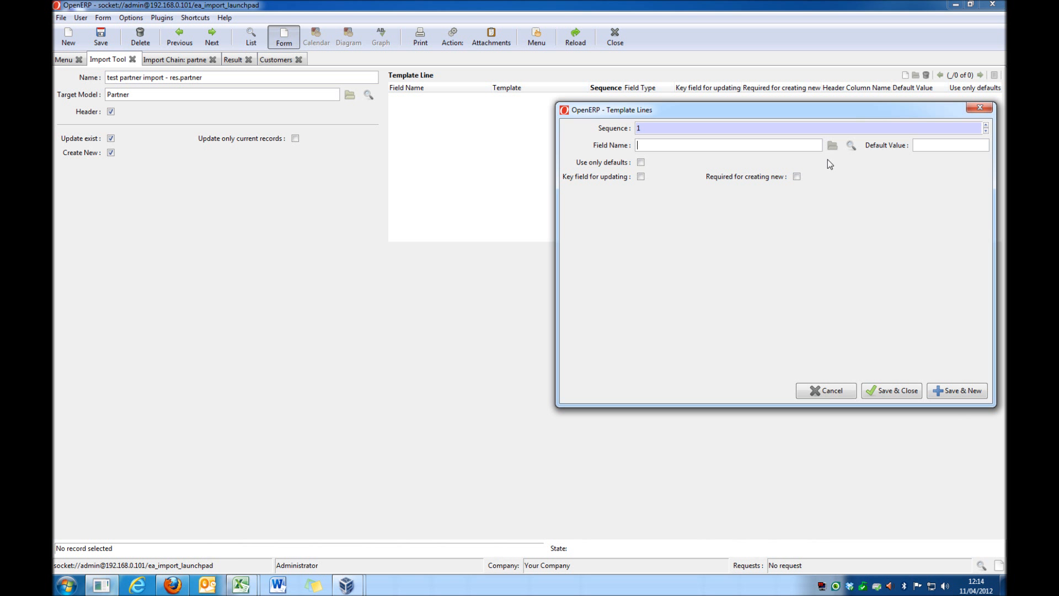
left_click(850, 145)
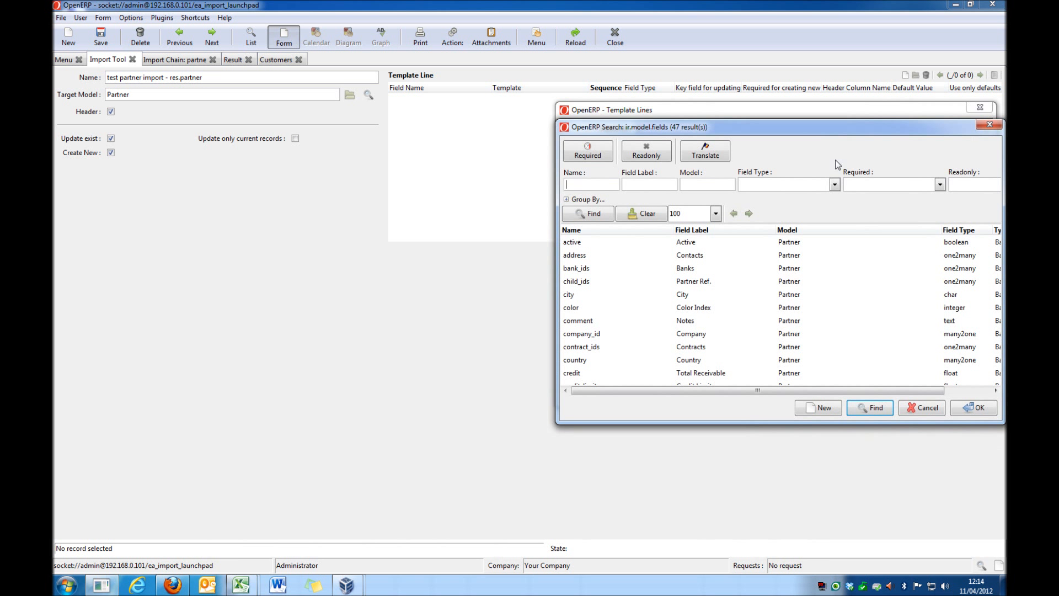
left_click_drag(710, 132, 444, 174)
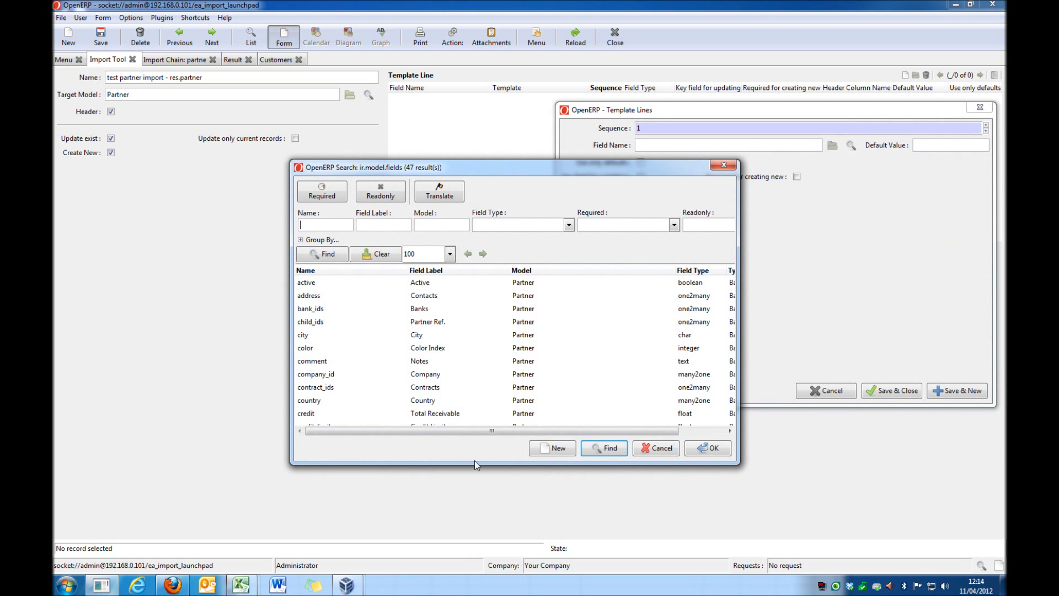
left_click_drag(475, 463, 476, 534)
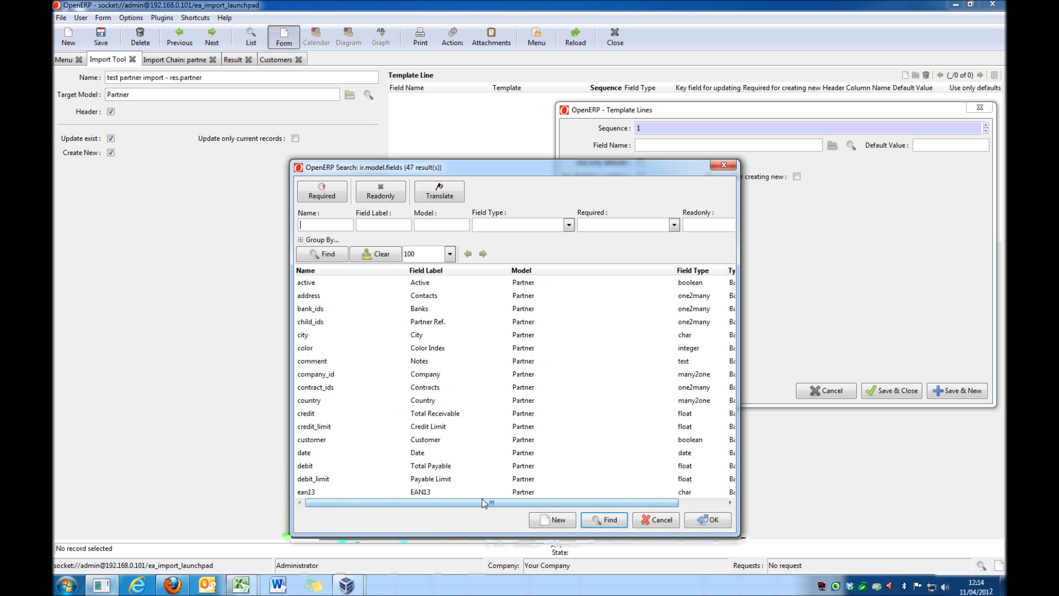
left_click(362, 414)
scroll(361, 415, "down", 2)
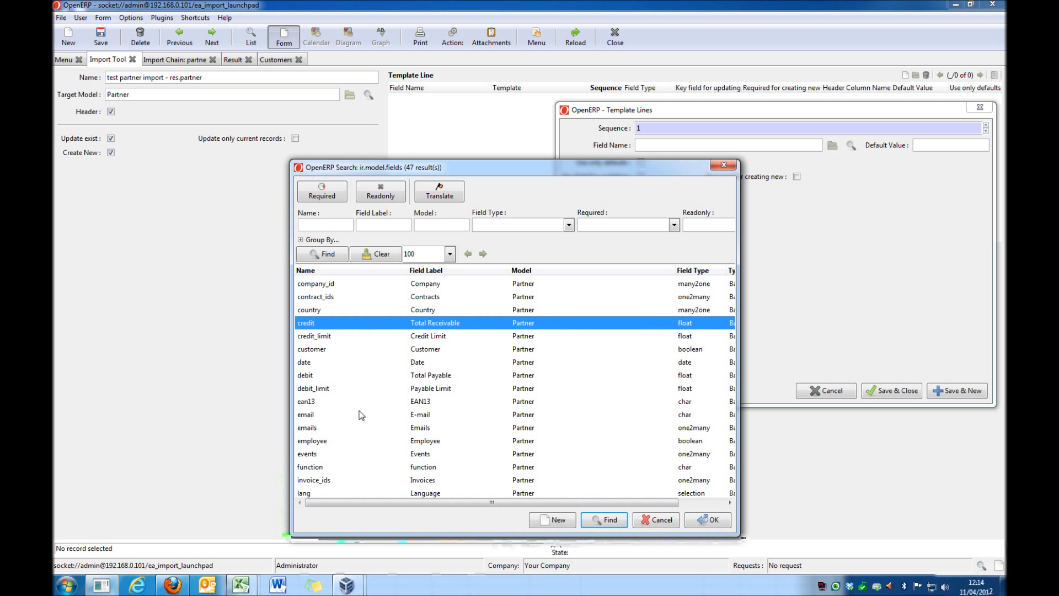
scroll(364, 415, "down", 3)
scroll(389, 416, "up", 4)
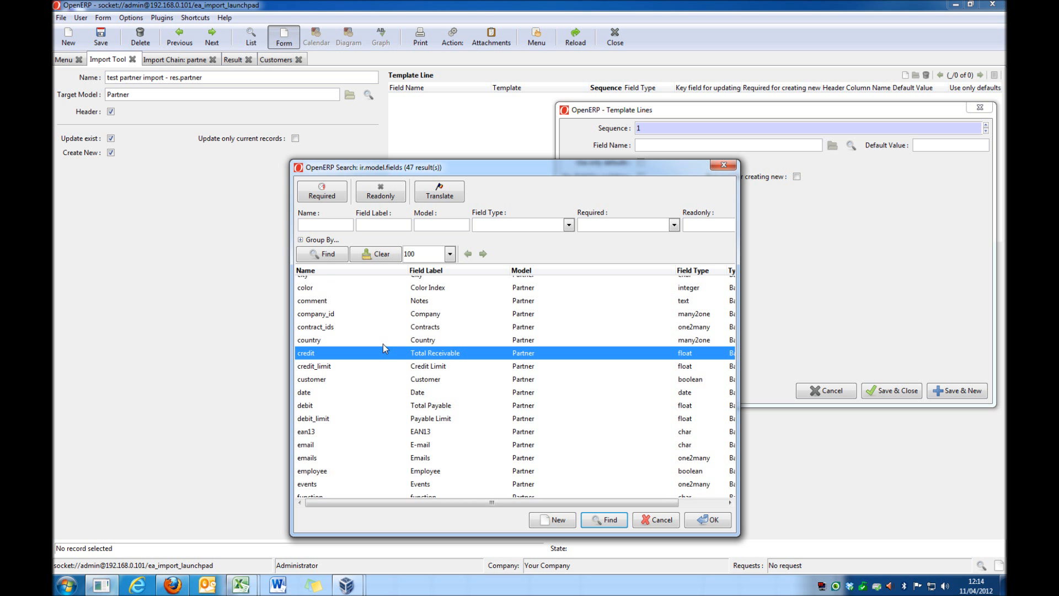
scroll(383, 345, "down", 3)
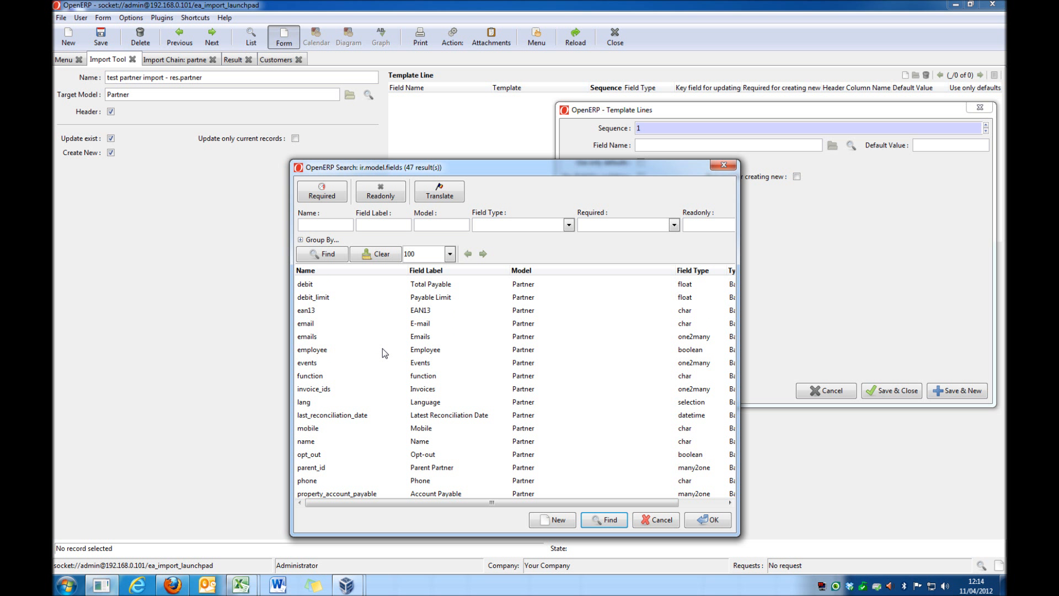
left_click(344, 271)
scroll(363, 356, "down", 2)
scroll(363, 356, "down", 2)
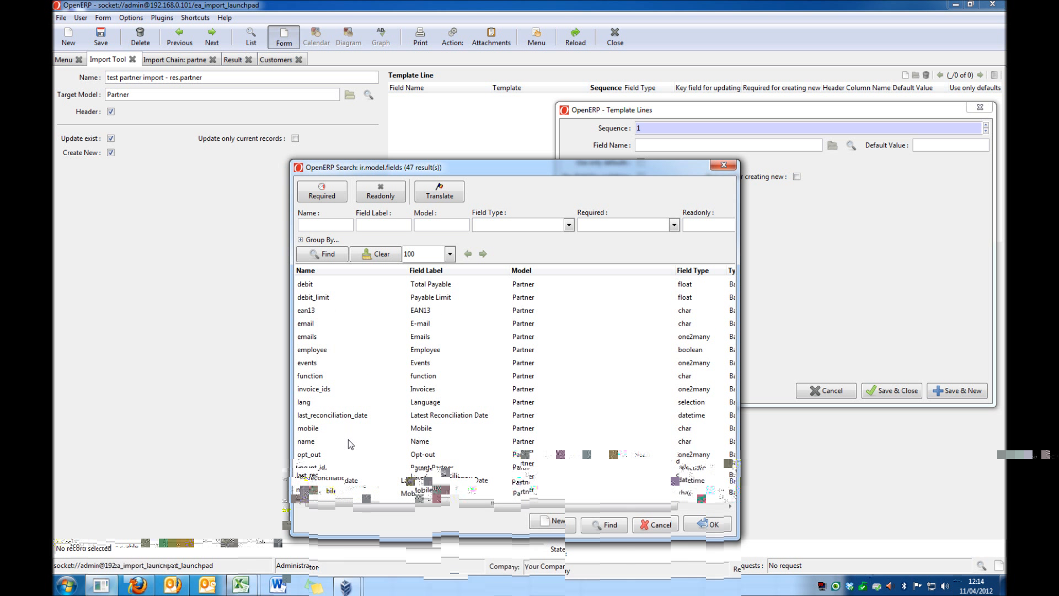
left_click(349, 441)
left_click(708, 523)
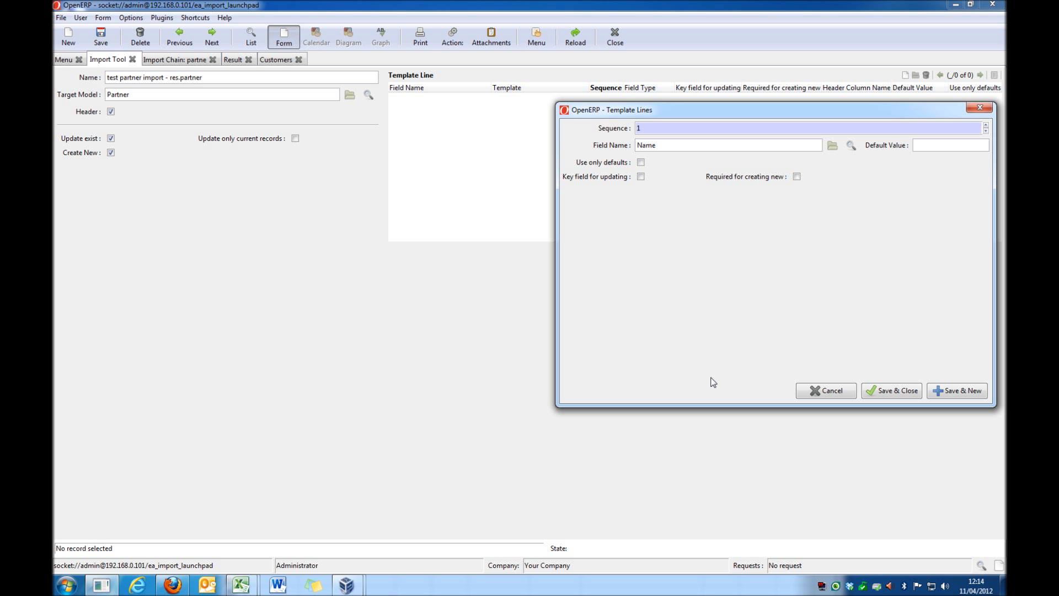
Step: Give the Name template line the default value ABC CO and enable Use only defaults
left_click_drag(719, 114, 400, 167)
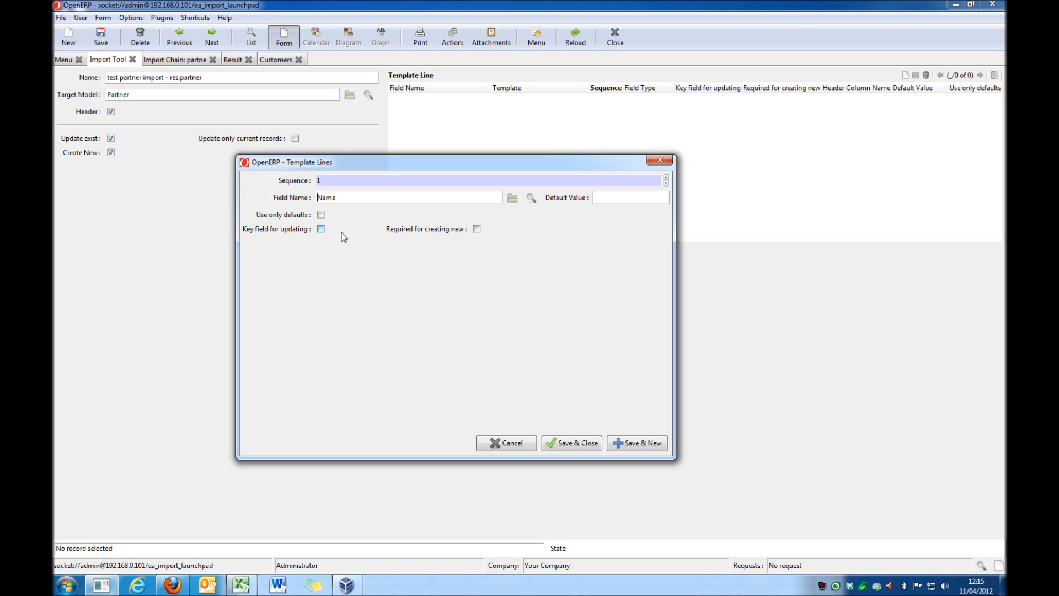
left_click(597, 197)
type("ABC CO")
left_click(321, 216)
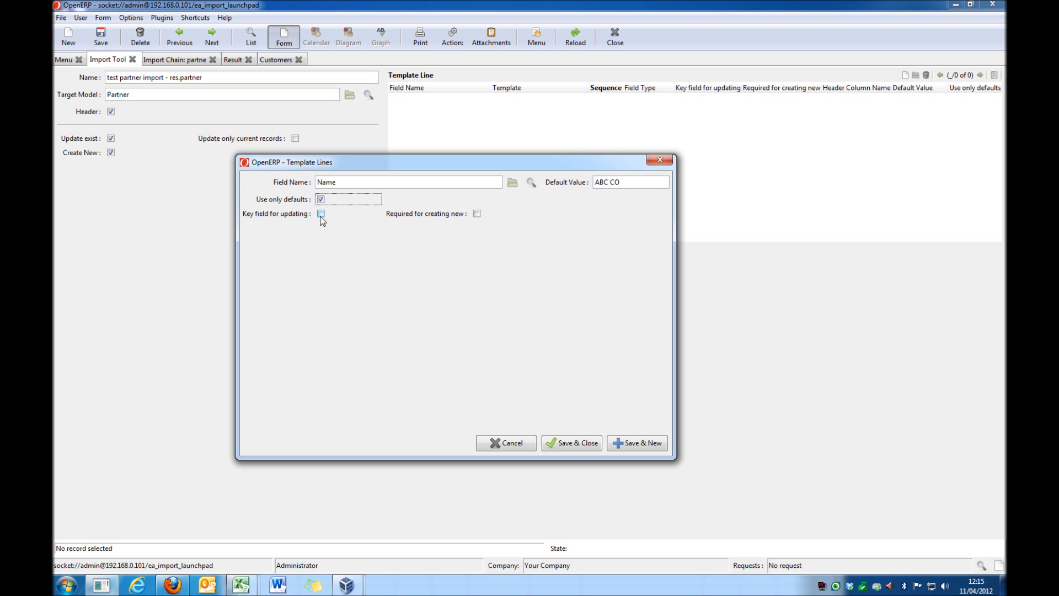
left_click_drag(338, 182, 316, 183)
left_click(343, 183)
Step: Disable Use only defaults on the Name line and clear its default value
left_click(321, 200)
left_click_drag(623, 198, 579, 199)
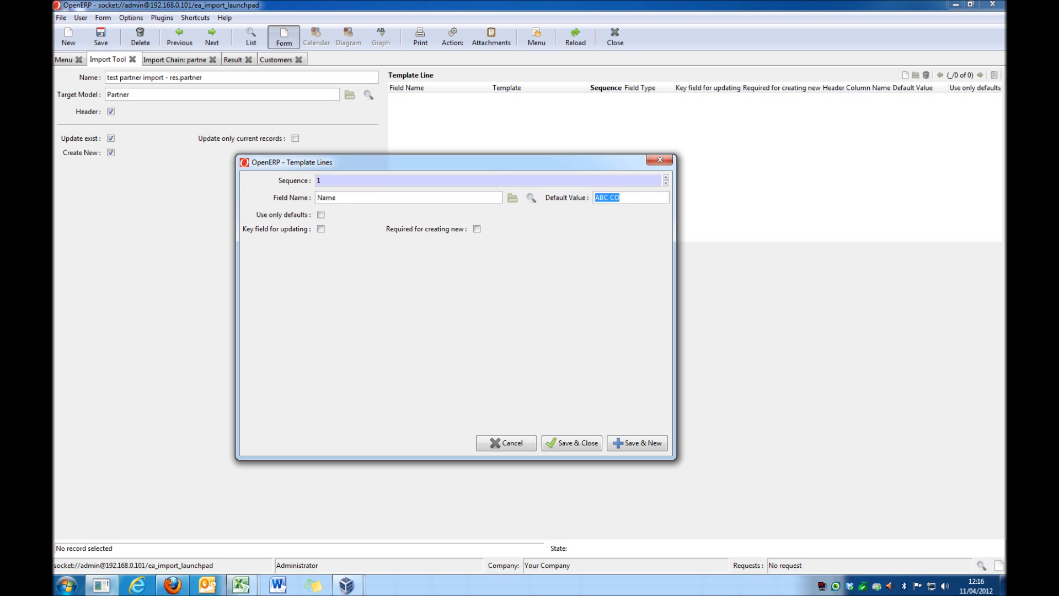
key("BackSpace")
Step: Mark the Name line as the key field for updating, leaving Required for creating new disabled
left_click(476, 230)
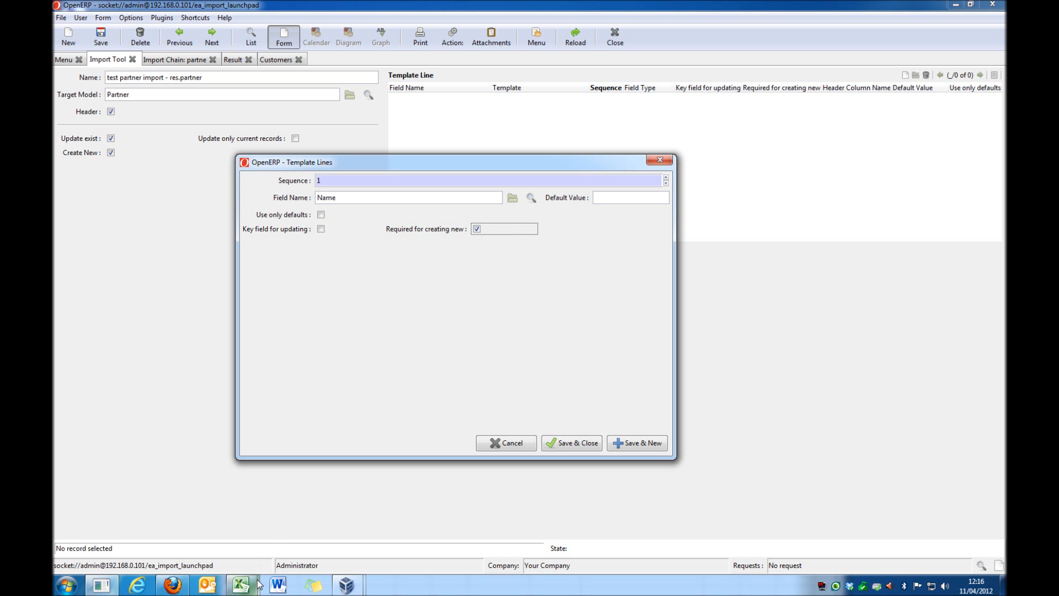
left_click(478, 230)
left_click(321, 229)
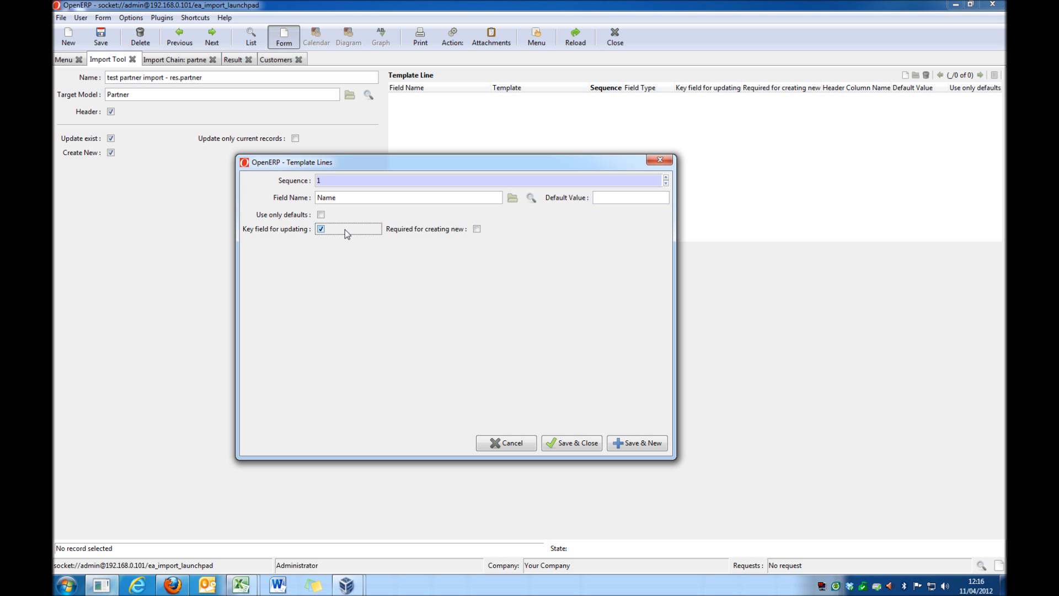
Step: Examine the repeated company names in the name column of partner and address import.csv in Excel
left_click_drag(390, 164, 536, 117)
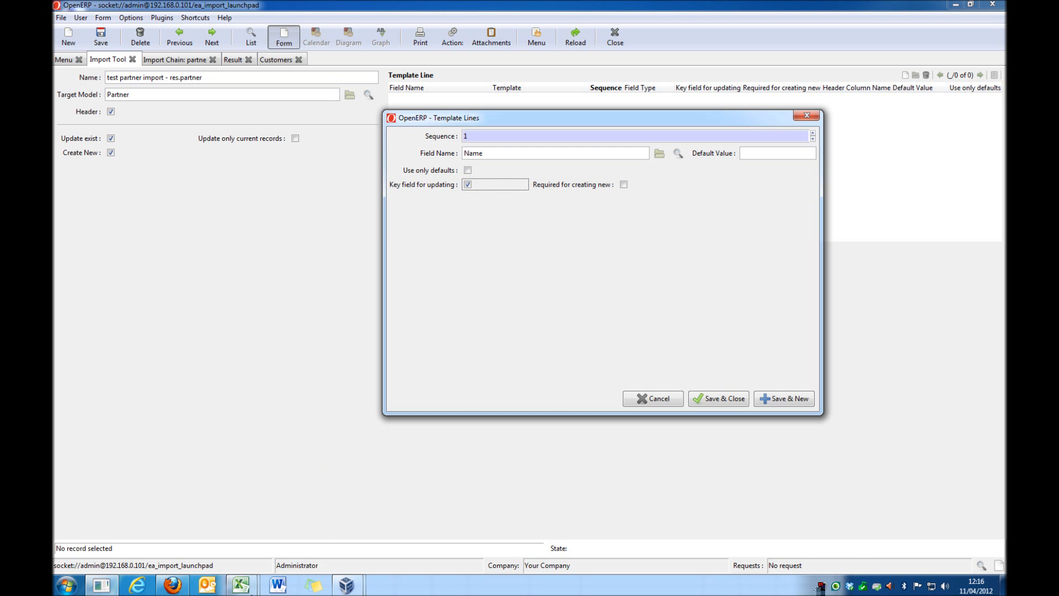
left_click(241, 585)
left_click(311, 534)
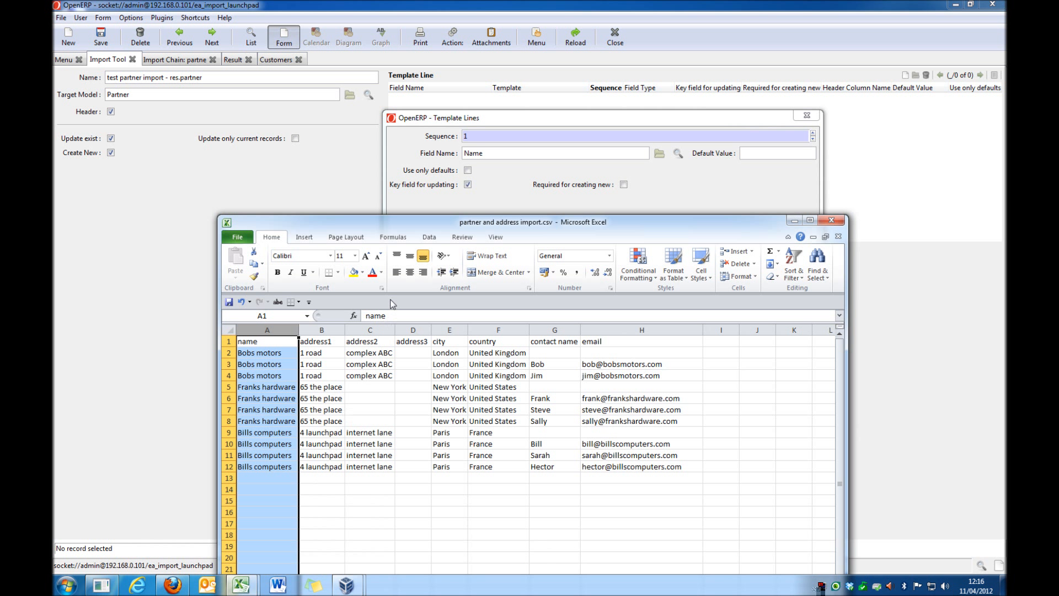
left_click(269, 353)
left_click_drag(406, 226, 325, 239)
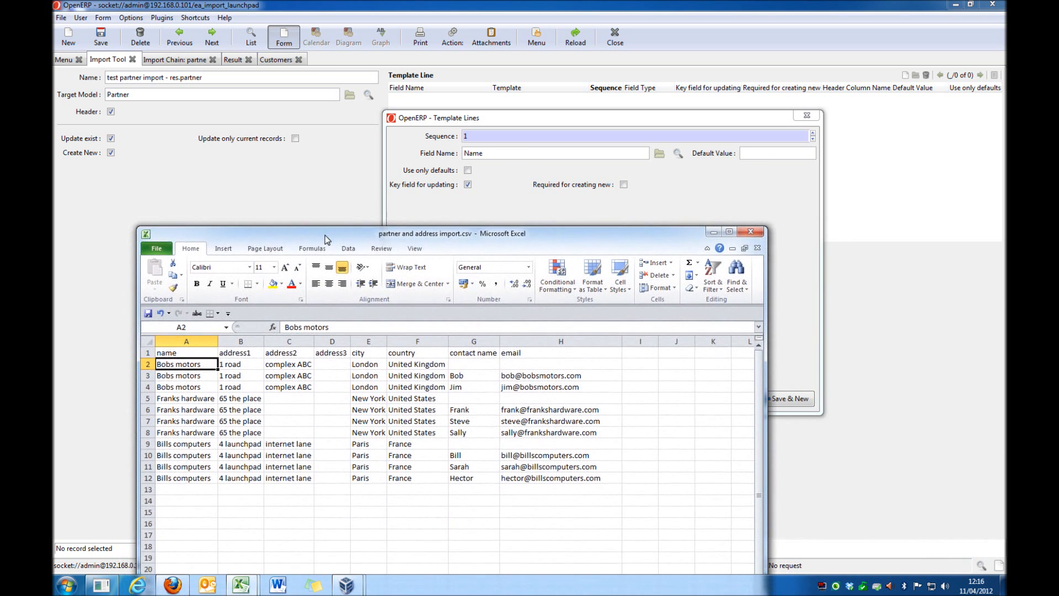
left_click(192, 387)
left_click(186, 401)
left_click(184, 432)
left_click(181, 446)
left_click(194, 364)
Step: Return to OpenERP and save the Name template line, closing its dialog
left_click(506, 197)
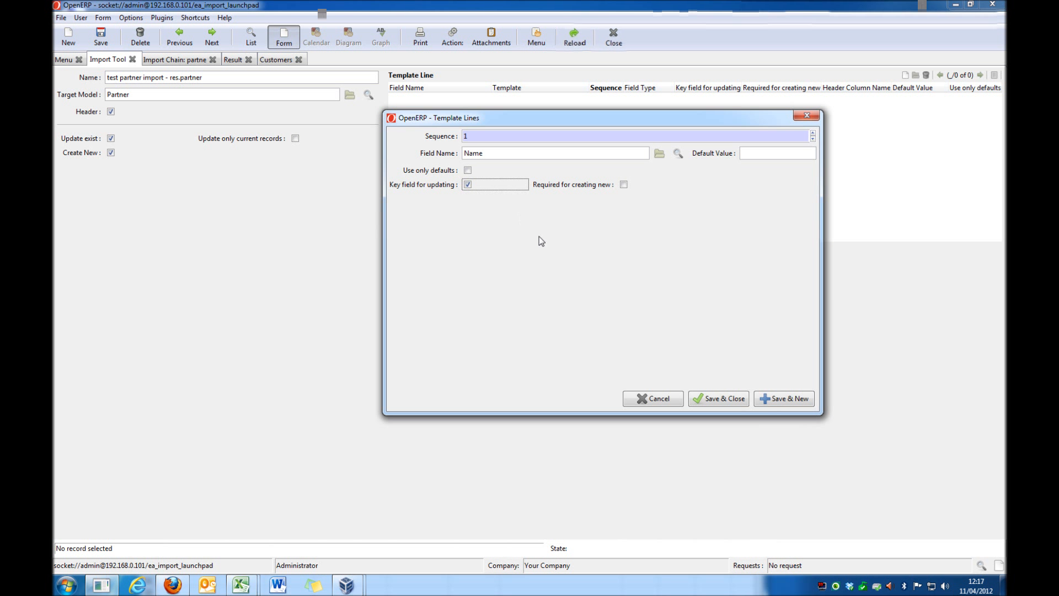
left_click(724, 398)
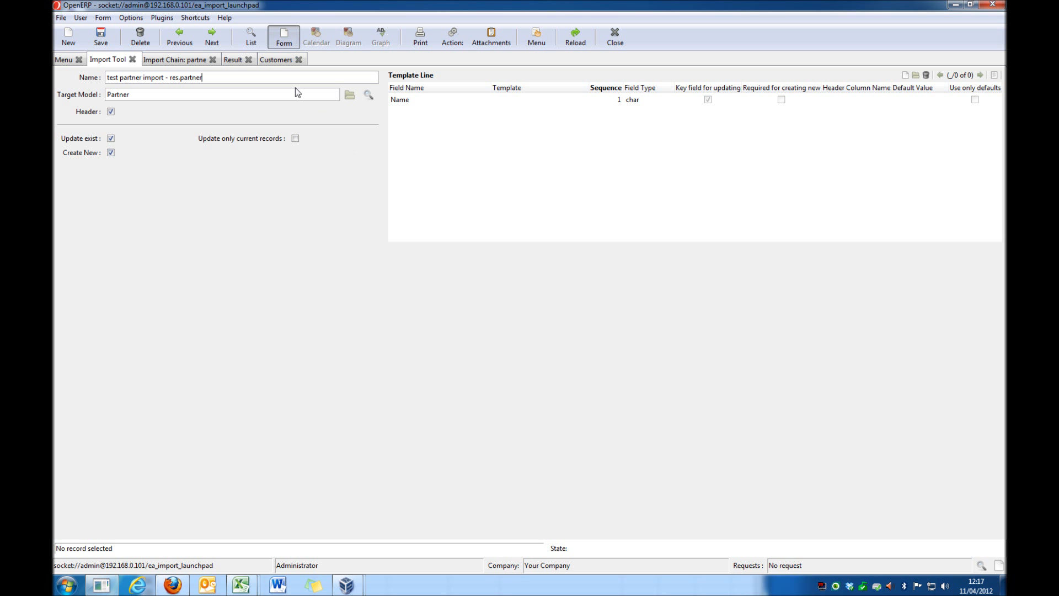
Step: Open the Bills computers customer record and examine its Name and Reference fields
left_click(280, 62)
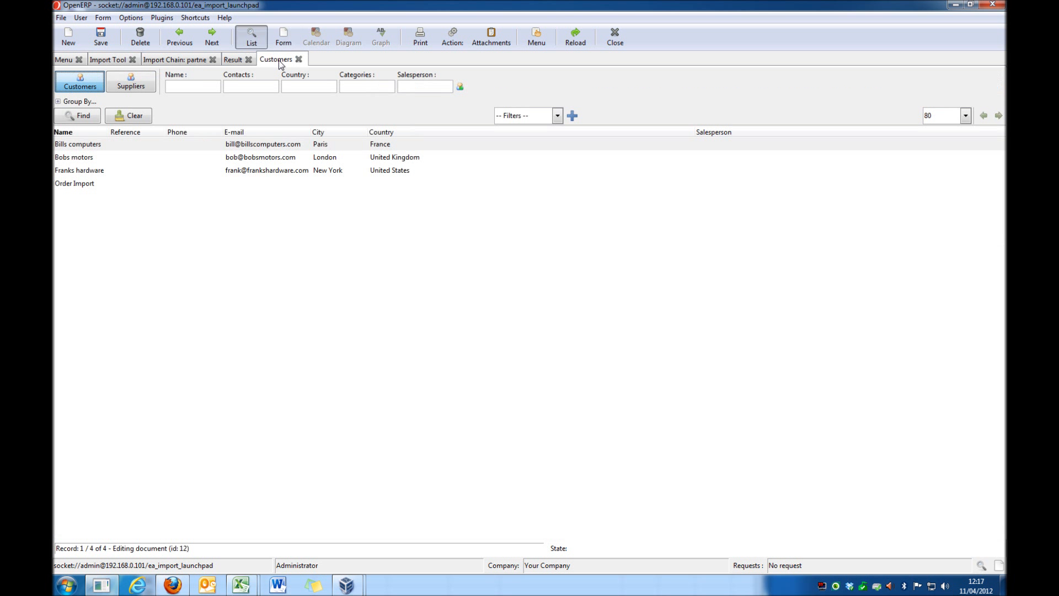
double_click(239, 144)
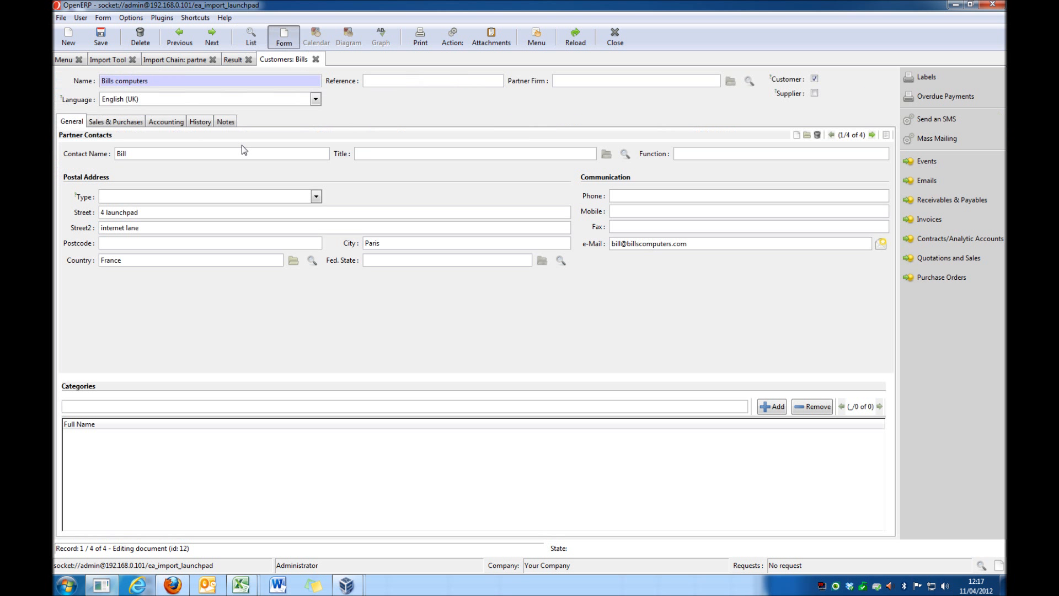
left_click_drag(151, 81, 100, 82)
left_click(385, 79)
Step: Return to the test partner import - res.partner template and save it
left_click(124, 64)
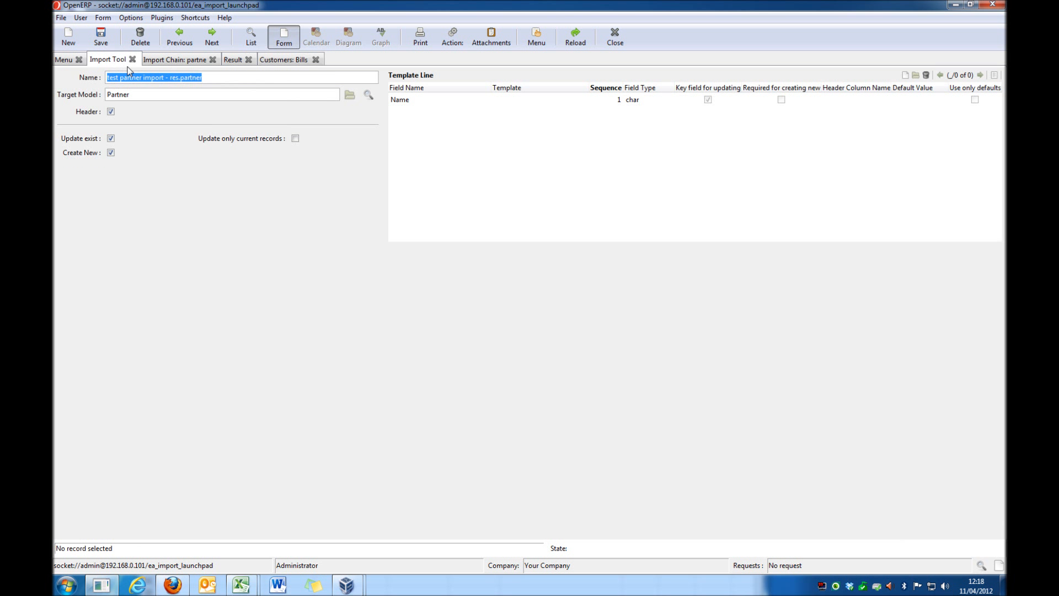
left_click(101, 36)
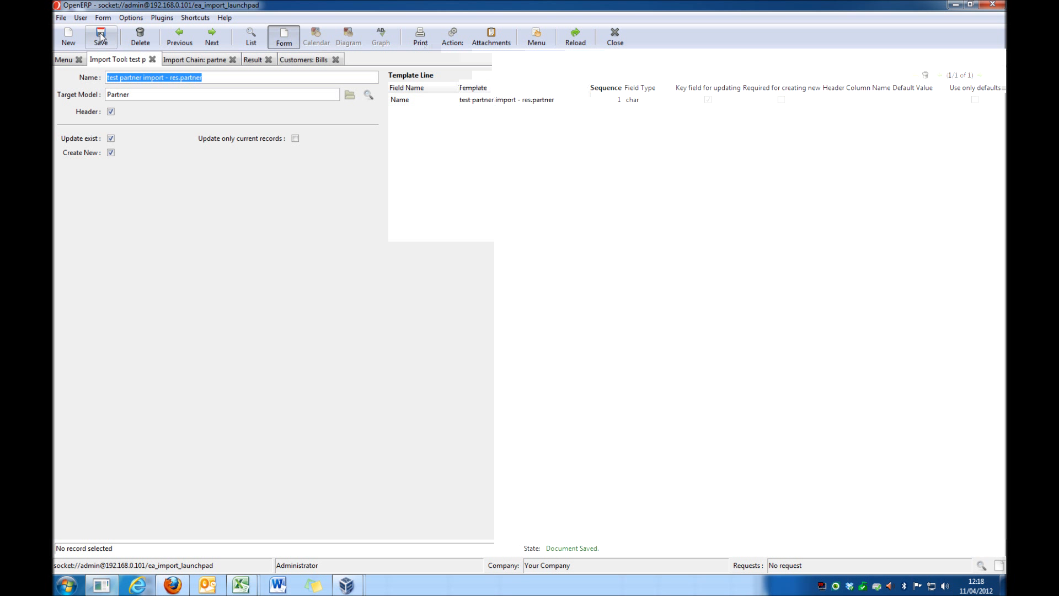